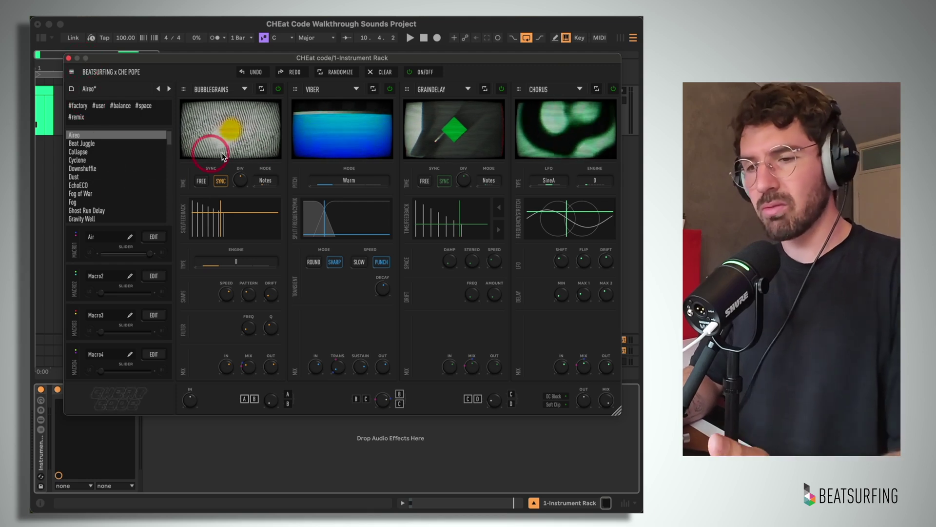
Open the info panel and check Updates (v1.1.1 up to date, daily checks ON) and Credits
left_click(71, 72)
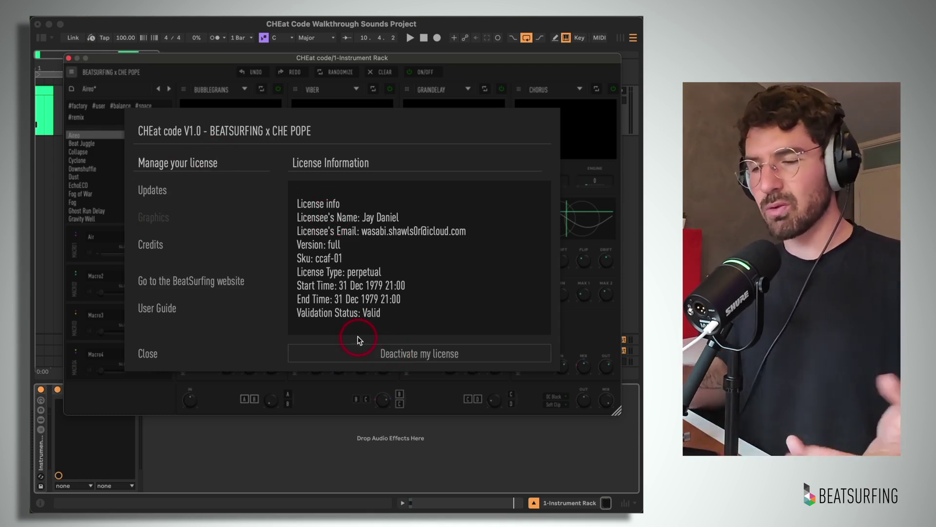
left_click(153, 190)
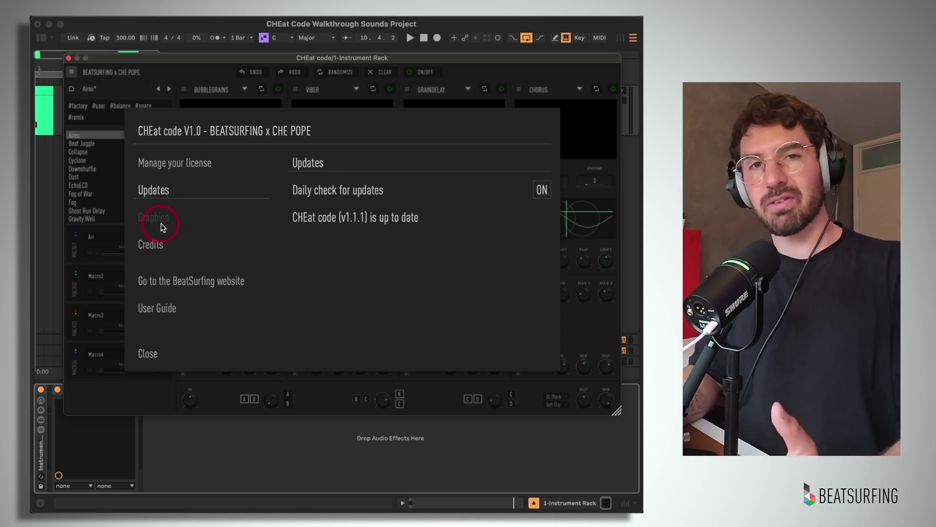
left_click(166, 240)
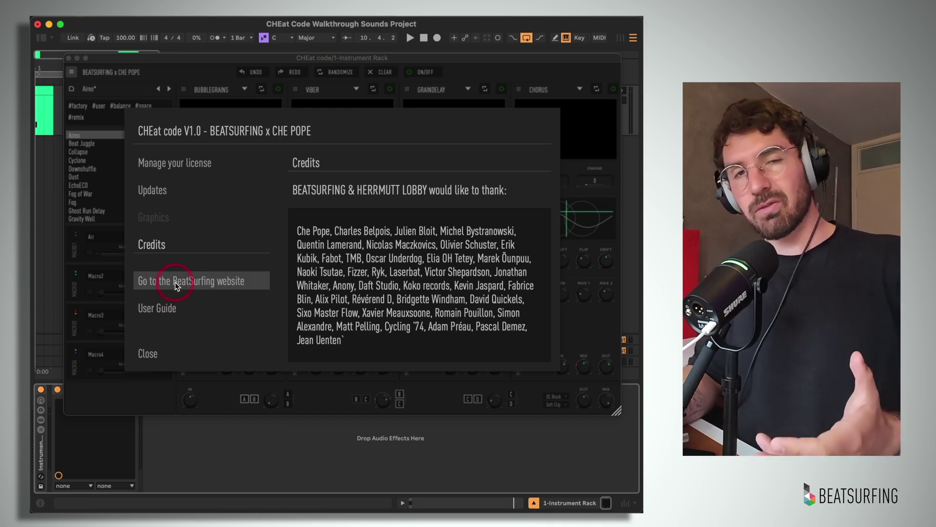
Open and close the user guide PDF, then randomize the chain to Bubblegrains, Detune and Fractaldelay
left_click(169, 309)
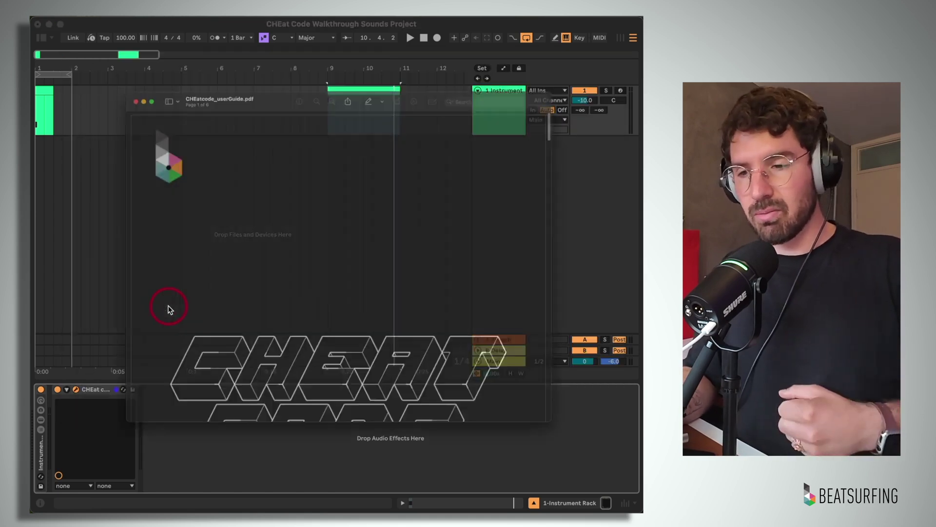
left_click(47, 34)
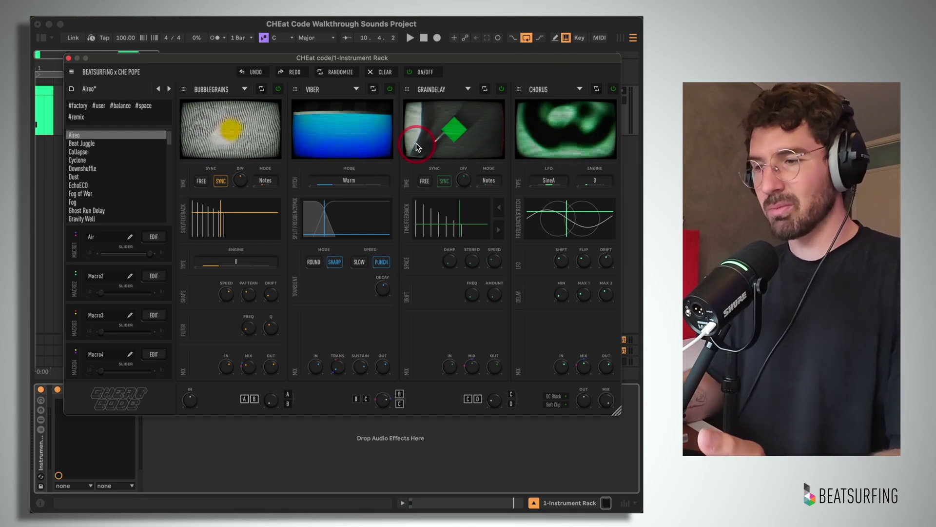
left_click(382, 74)
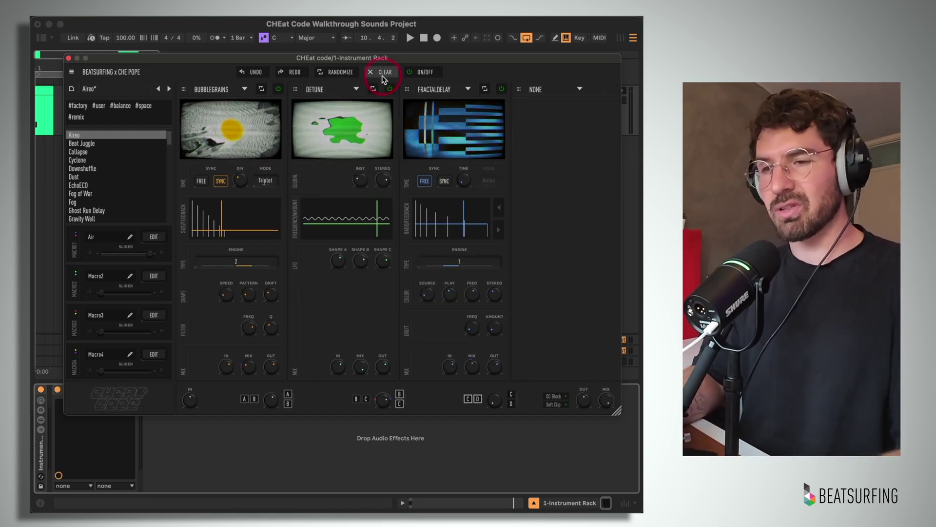
Randomize the chain once more, then clear it so all four slots read None
left_click(384, 73)
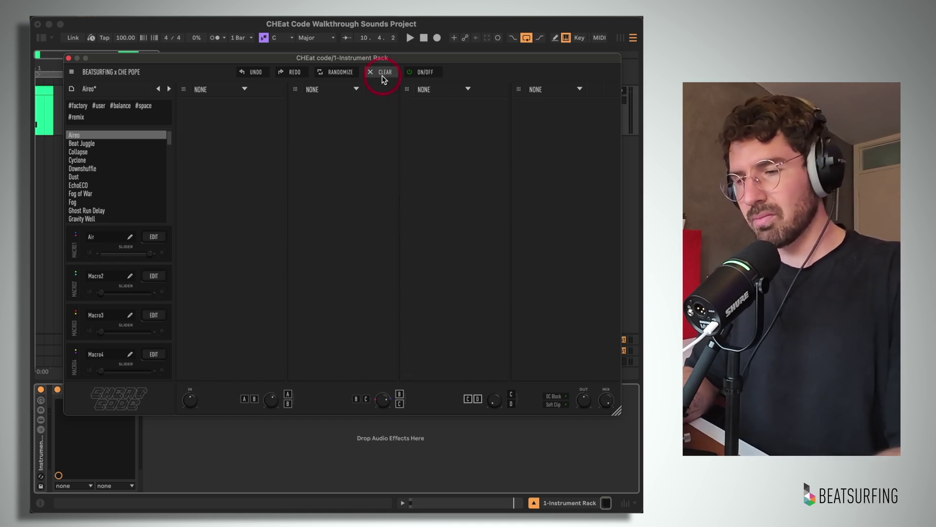
left_click(426, 73)
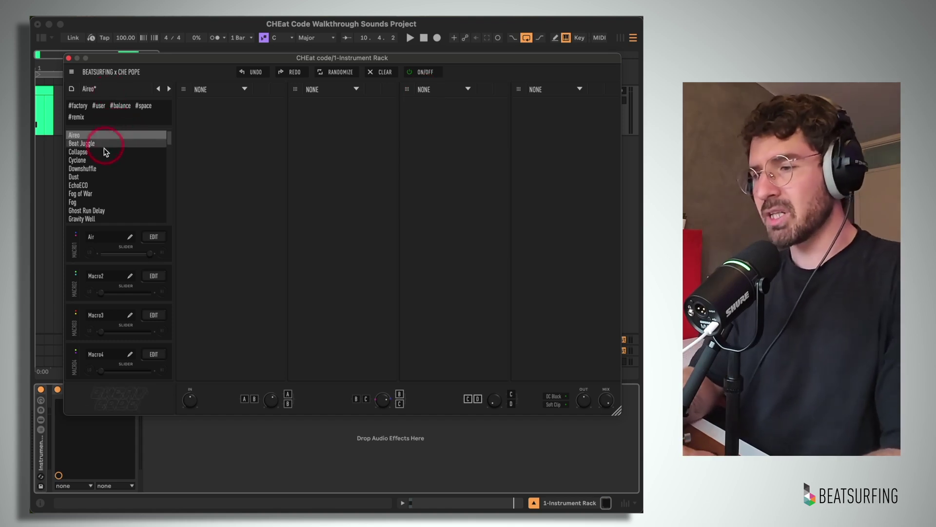
Browse the presets, cancel a preset save, and load Downshuffle (Reverb, Downsampler, Reverser)
scroll(107, 176, "down", 3)
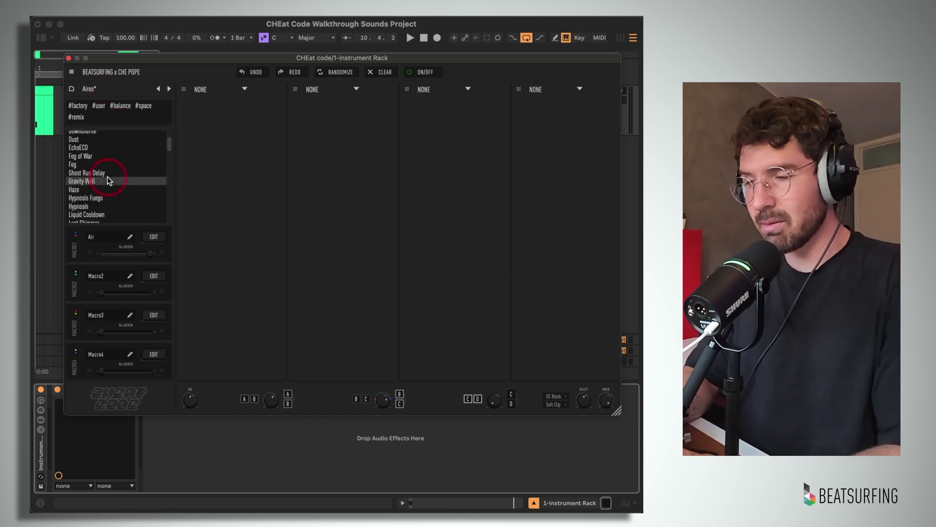
scroll(108, 180, "up", 3)
left_click(72, 90)
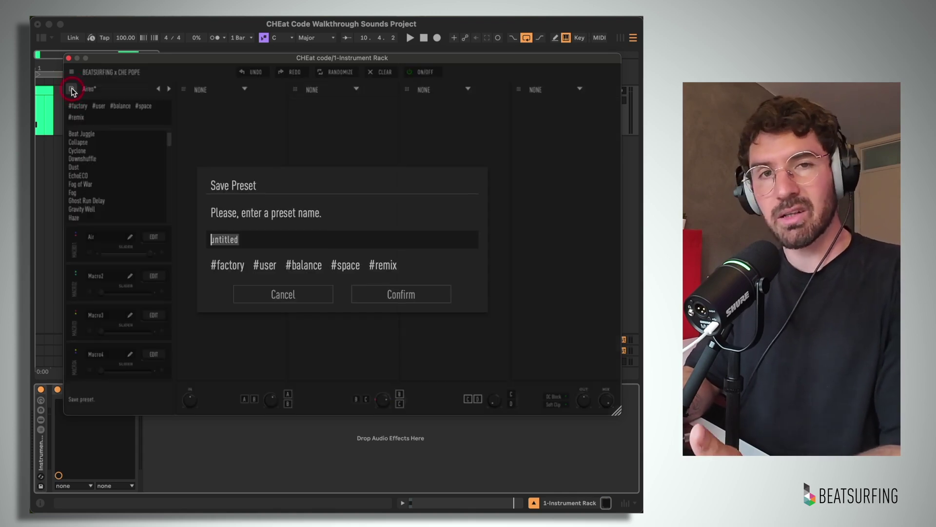
left_click(272, 215)
left_click(104, 184)
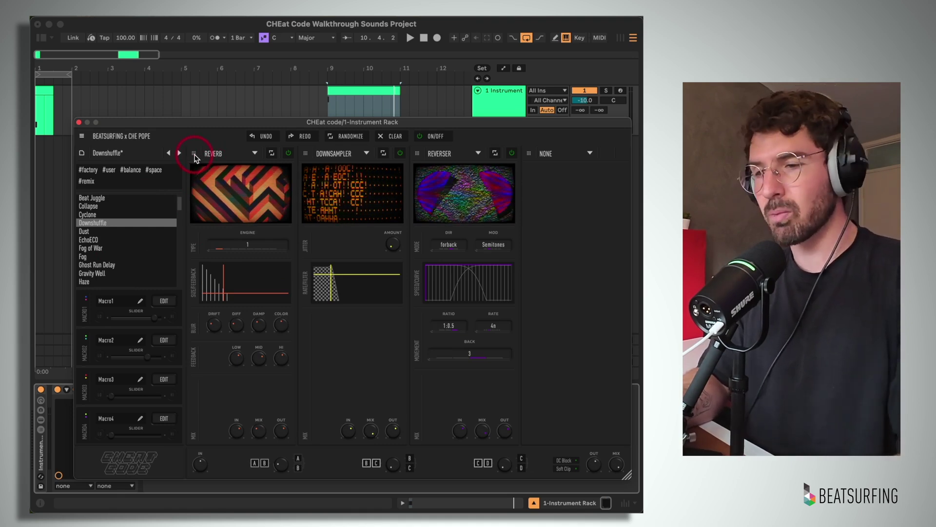
Drag Reverb to the second slot, put BubbleGrains in the first slot, and bypass it
left_click_drag(194, 153, 313, 153)
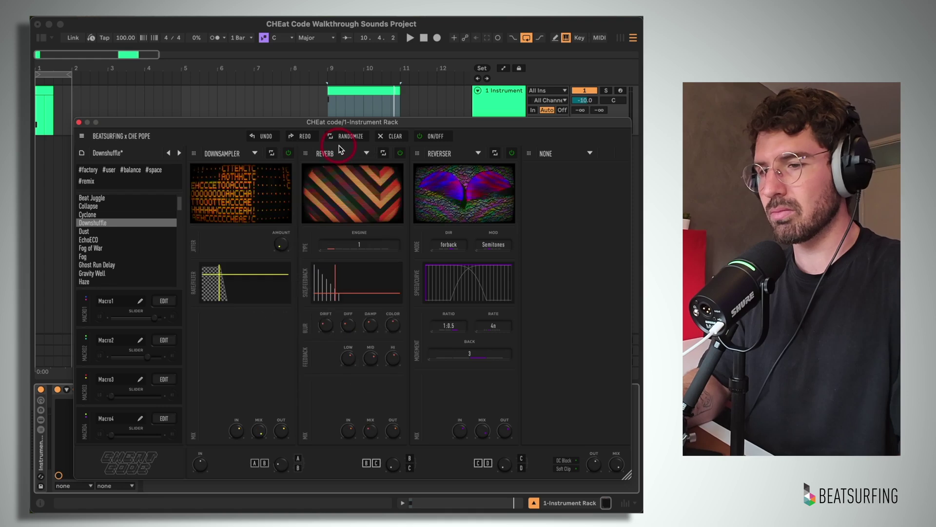
left_click(255, 153)
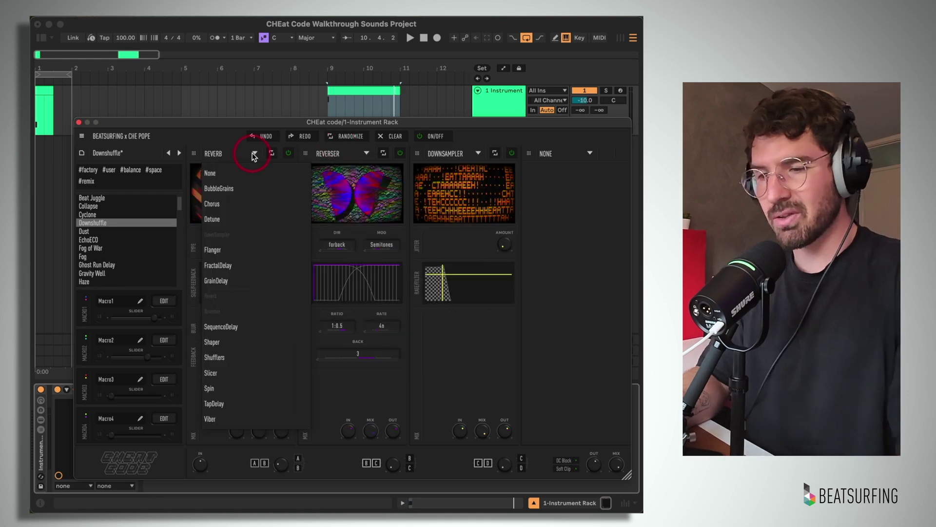
left_click(250, 162)
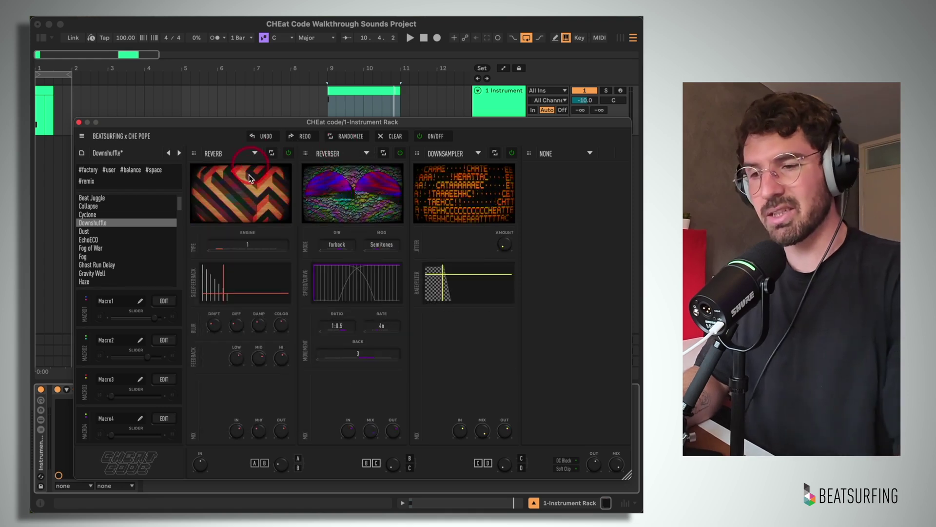
left_click(262, 153)
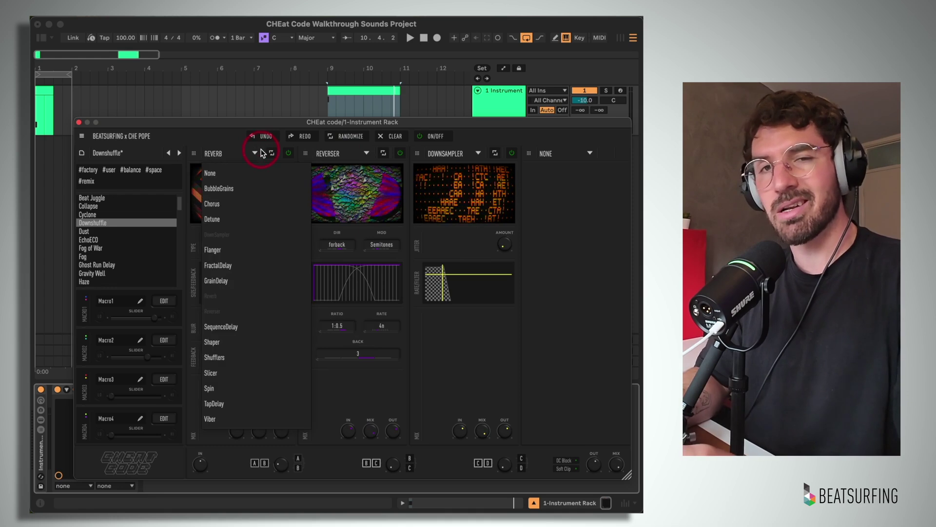
left_click(229, 188)
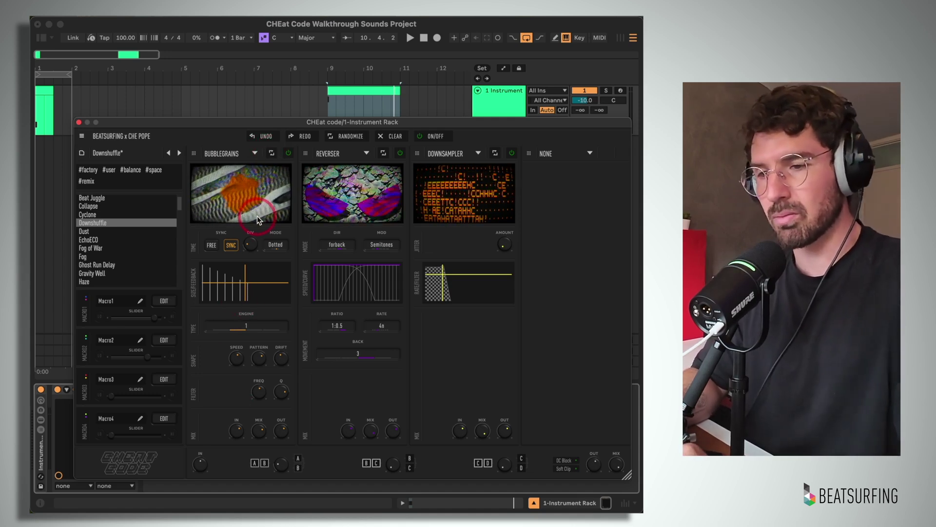
left_click(288, 154)
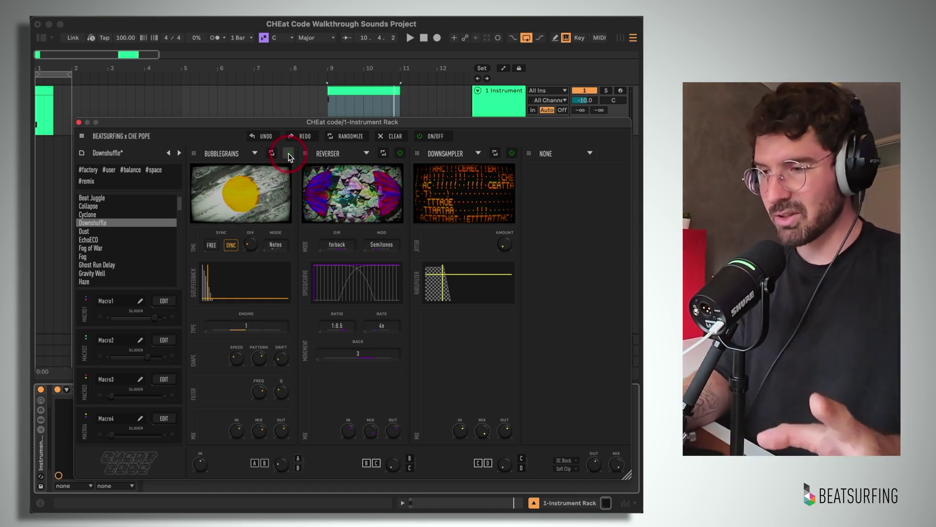
Re-enable BubbleGrains, then set the first slot's effect to Reverser
left_click(288, 153)
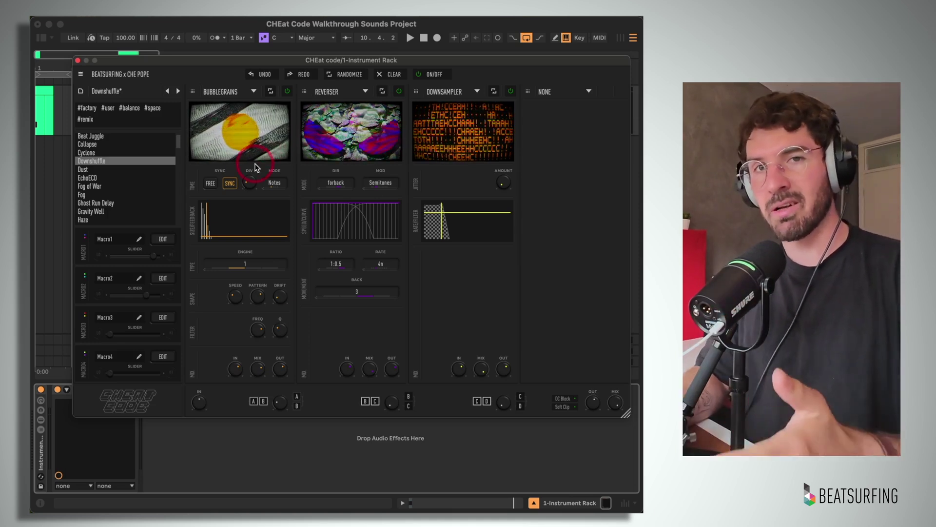
left_click(255, 91)
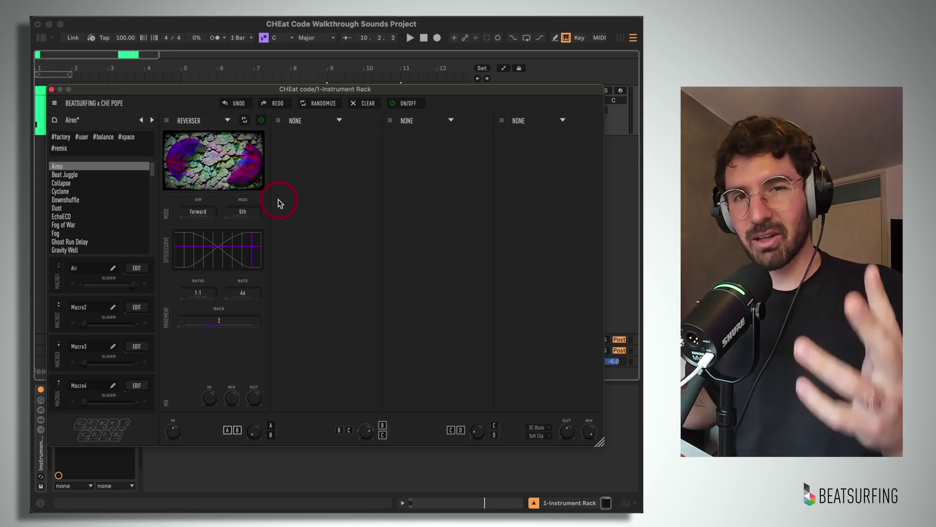
Set the Reverser direction, play the bar 9–11 clip, and drag the Speed pad to about 1.52
left_click(199, 212)
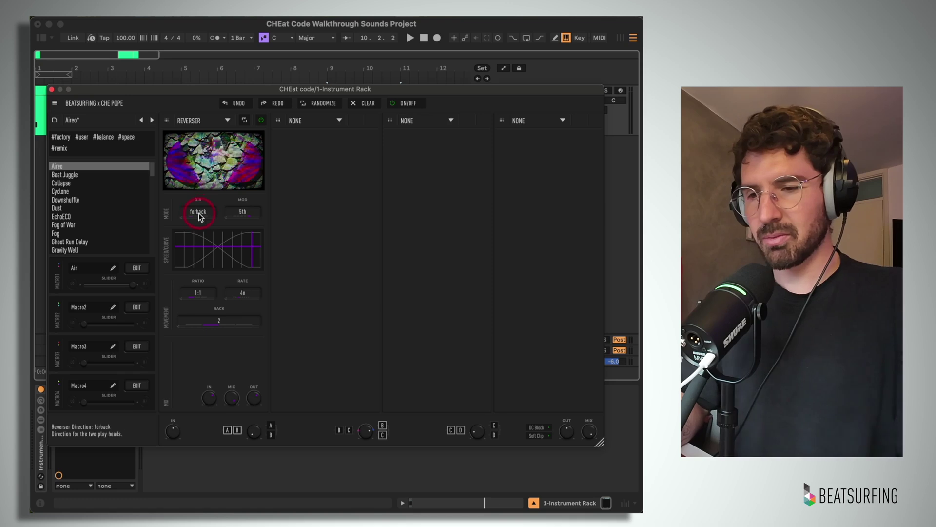
left_click_drag(89, 93, 86, 116)
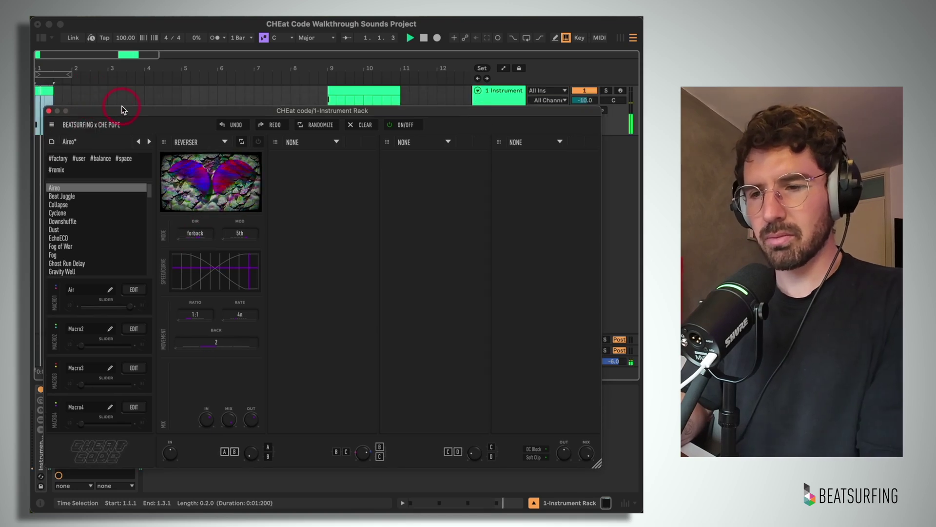
left_click(350, 93)
key("space")
left_click(228, 200)
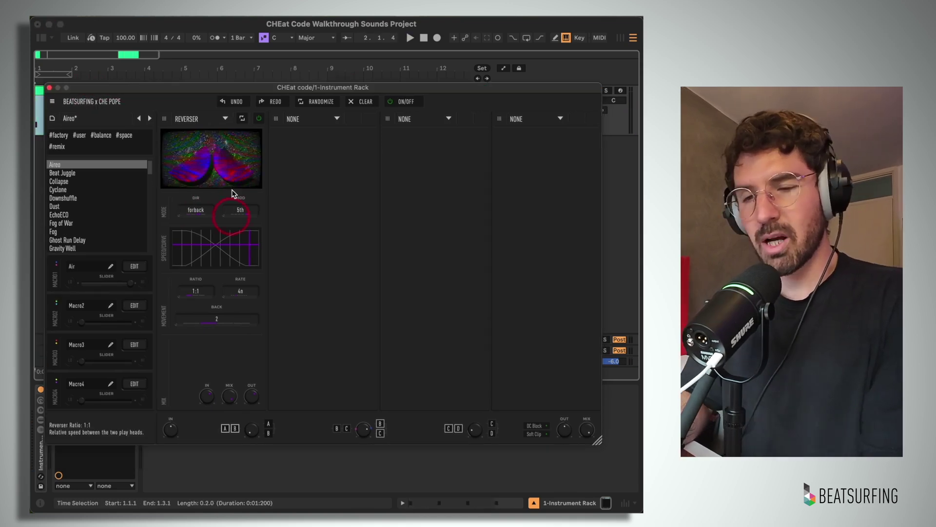
key("space")
left_click(223, 236)
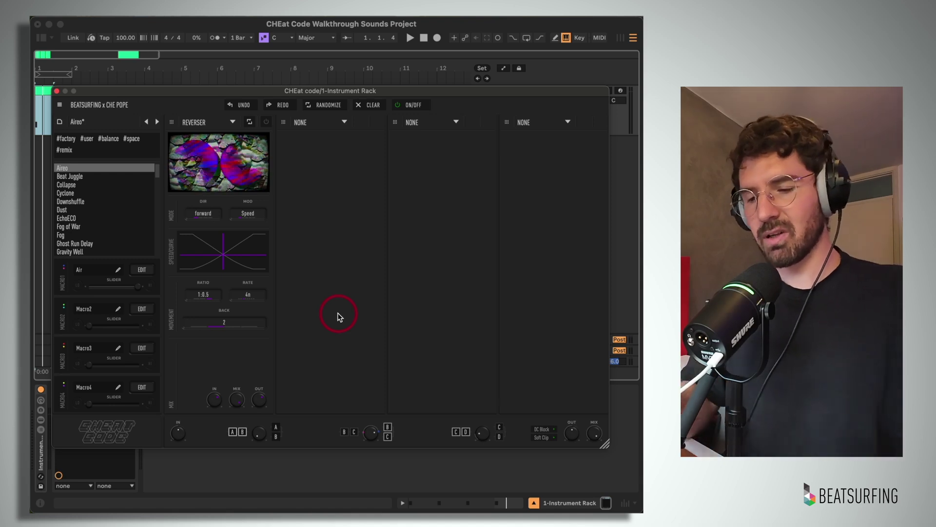
left_click_drag(223, 253, 247, 251)
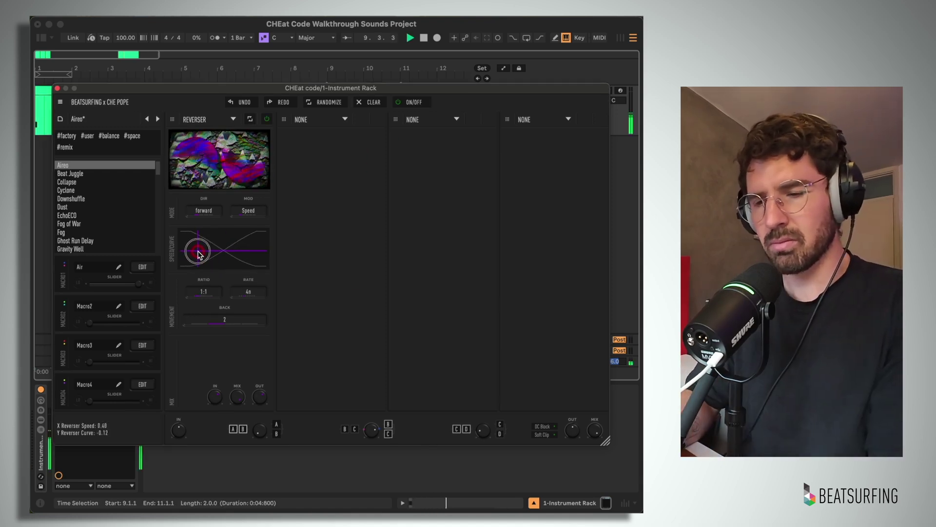
Switch the Reverser MOD to Semitones and drag the pad point to raise the pitch toward a 6th
left_click(250, 203)
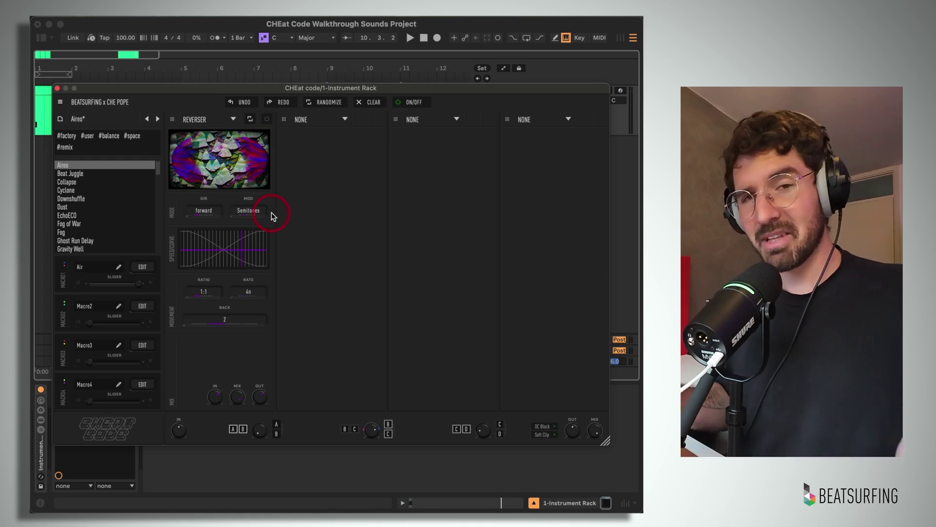
key("space")
left_click(228, 253)
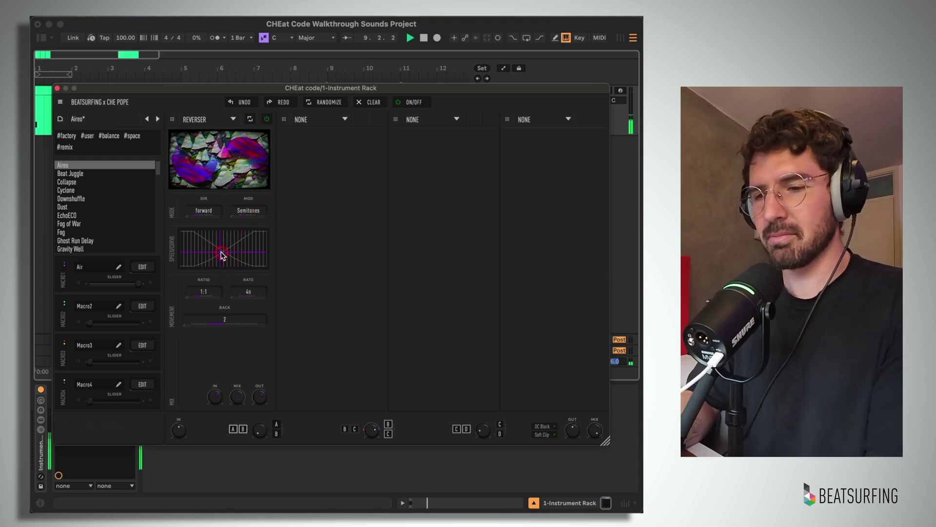
left_click_drag(228, 254, 249, 252)
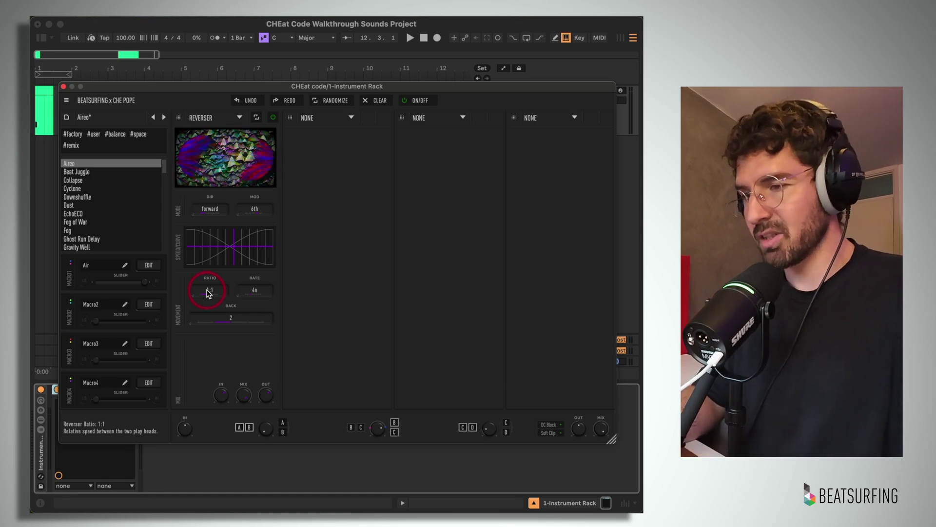
Adjust the Reverser ratio to 1:1 during playback, then change slot 1 to Slicer
left_click_drag(209, 293, 209, 299)
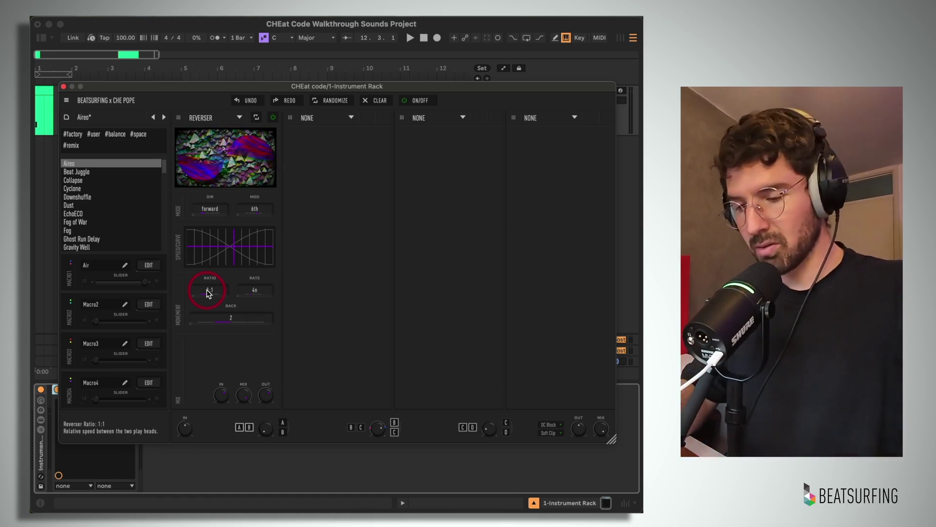
key("space")
left_click_drag(317, 88, 311, 68)
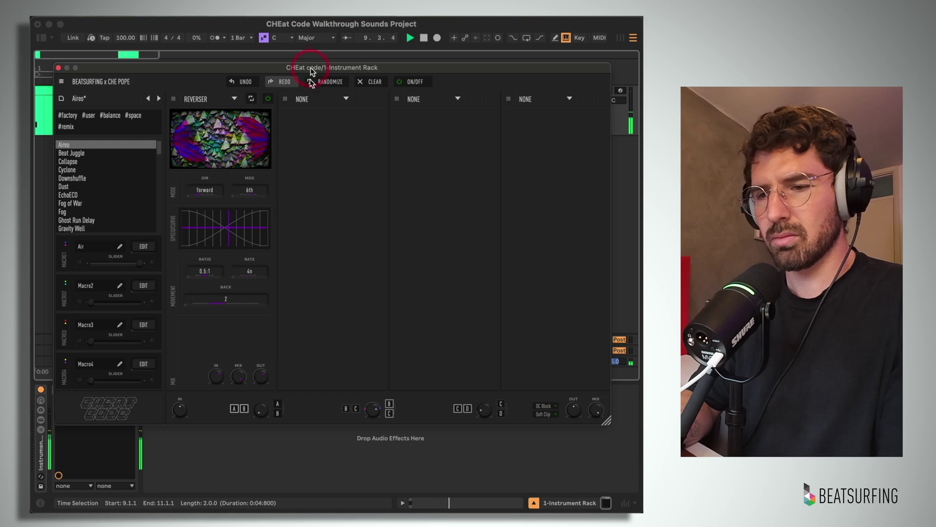
left_click_drag(207, 269, 161, 282)
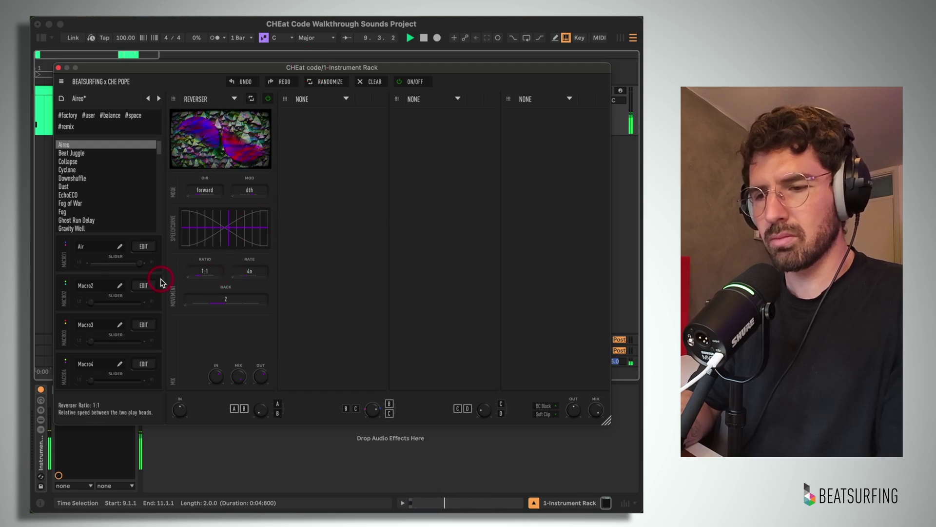
left_click(425, 203)
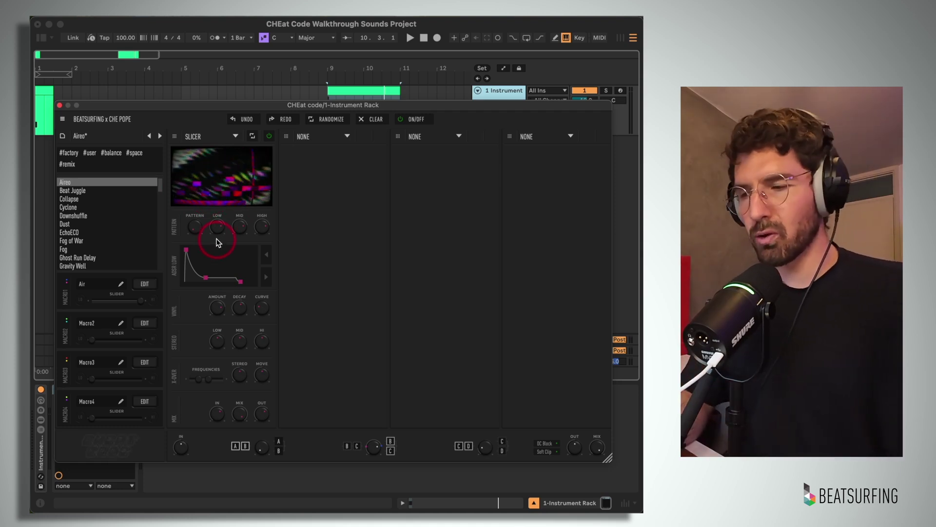
Select the bar 9–11 clip, play and stop it, and move the effect rack window up
left_click(43, 91)
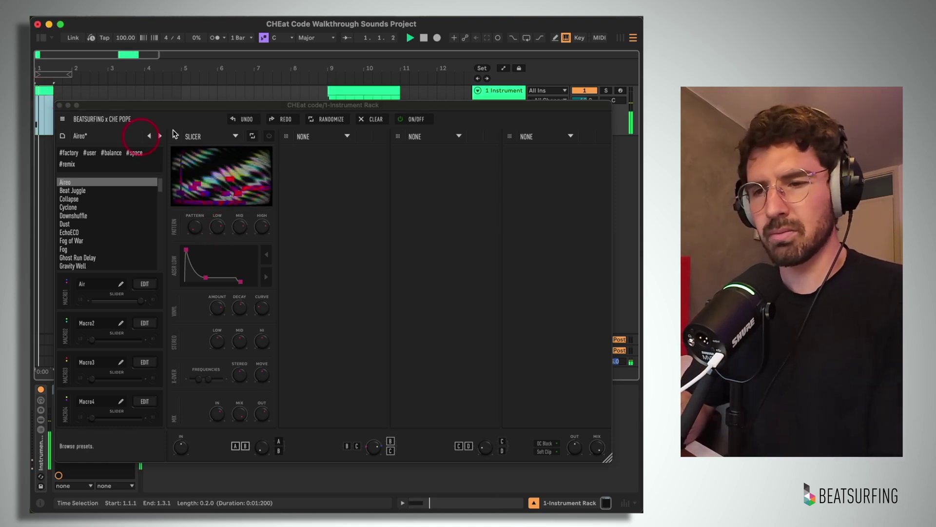
left_click(361, 90)
key("space")
key("space")
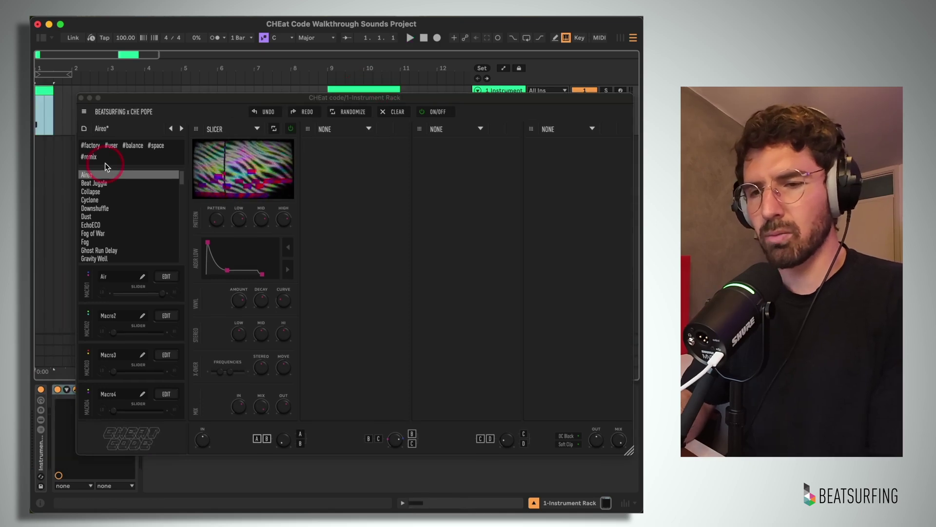
left_click(362, 92)
key("space")
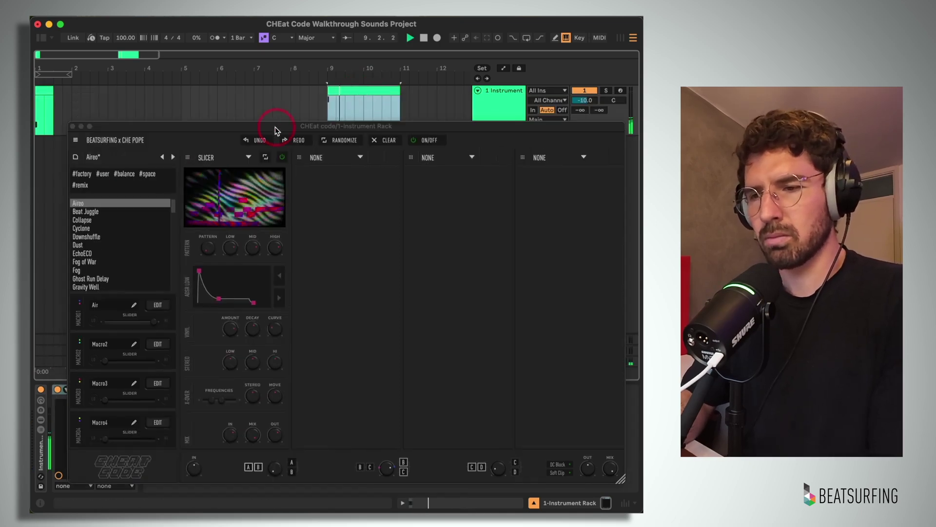
mouse_move(272, 128)
left_mouse_down()
mouse_move(272, 111)
mouse_move(267, 120)
left_mouse_up()
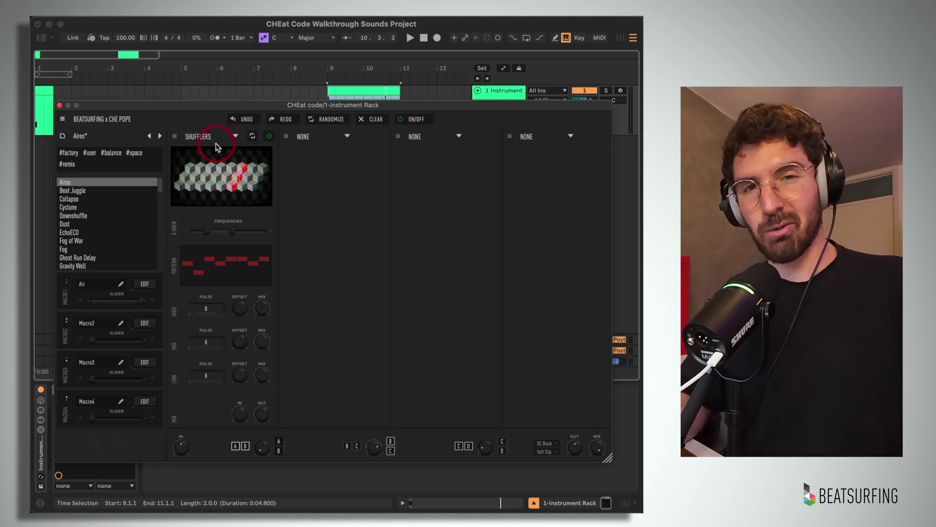
Edit the Shufflers pattern steps, raise the high-band pulse from 8 to 16, and play the clip
left_click(207, 232)
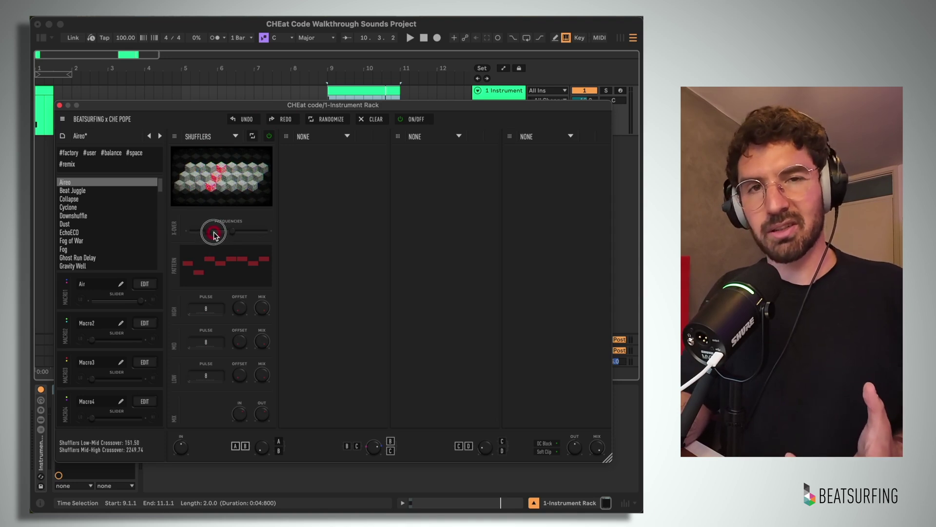
left_click(201, 268)
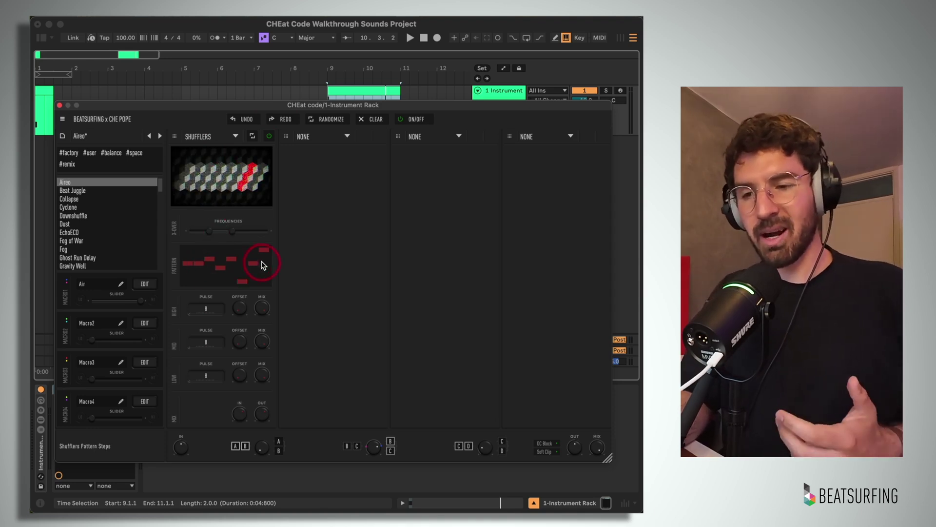
left_click(214, 310)
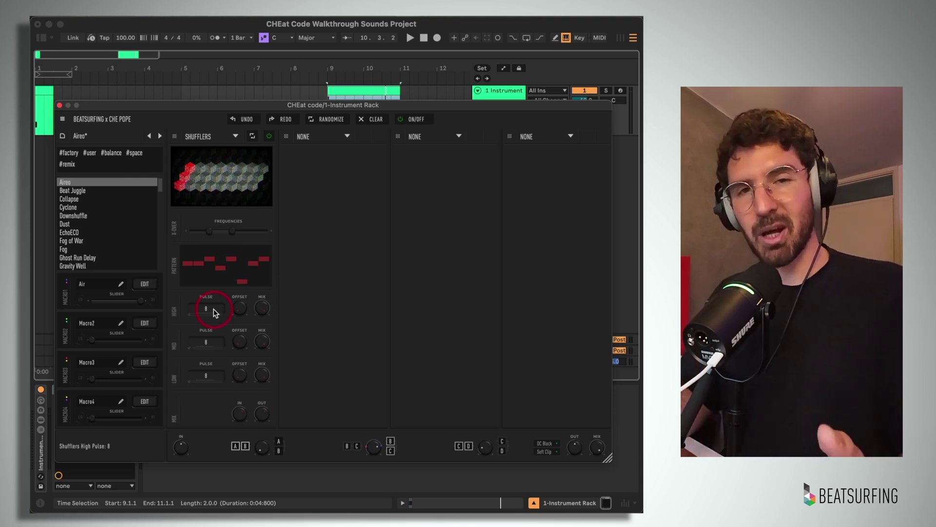
left_click(243, 311)
left_click_drag(213, 313, 239, 292)
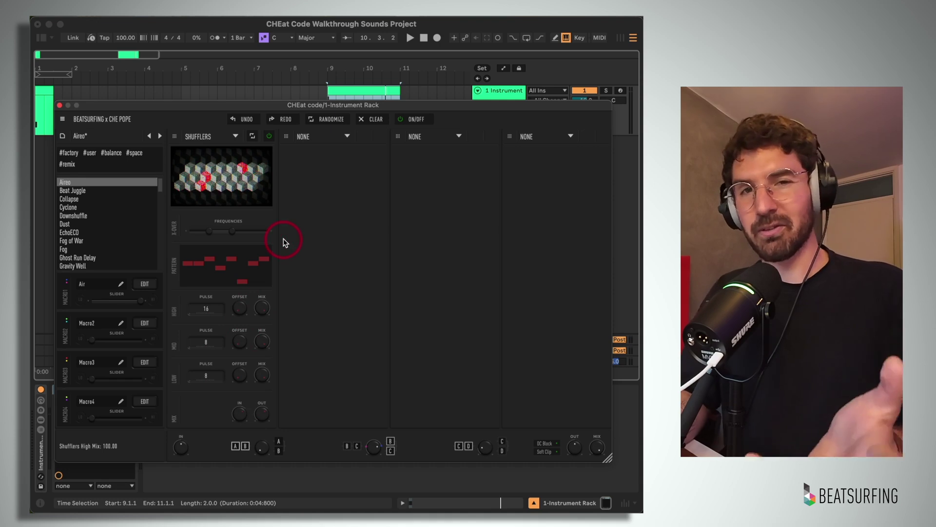
key("space")
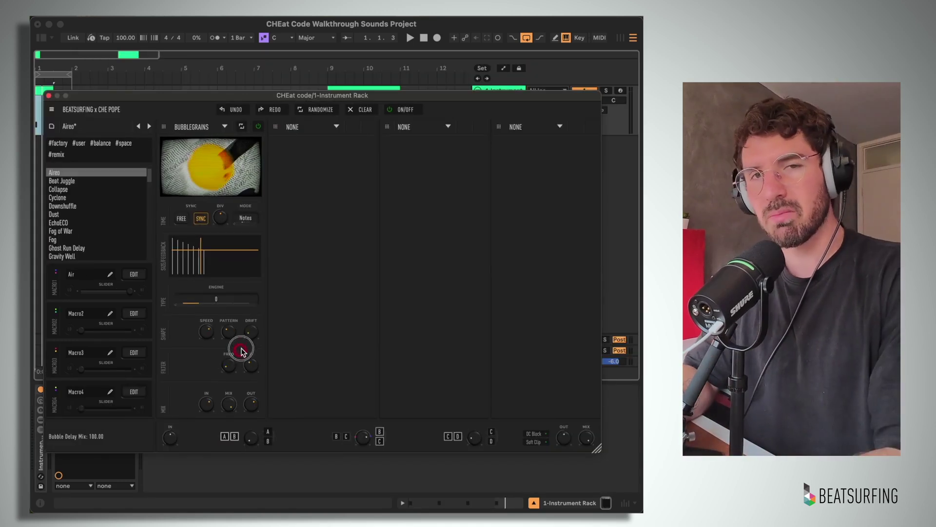
left_click(210, 145)
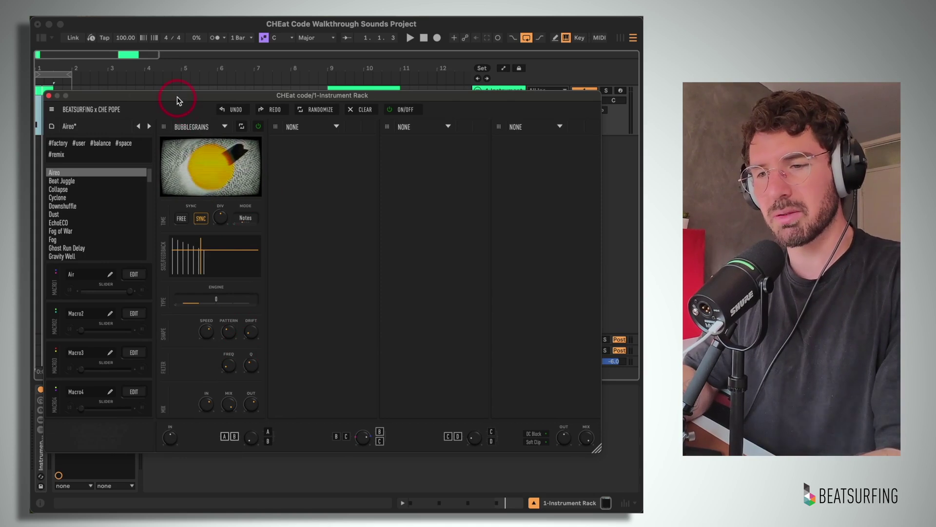
left_click_drag(177, 100, 185, 138)
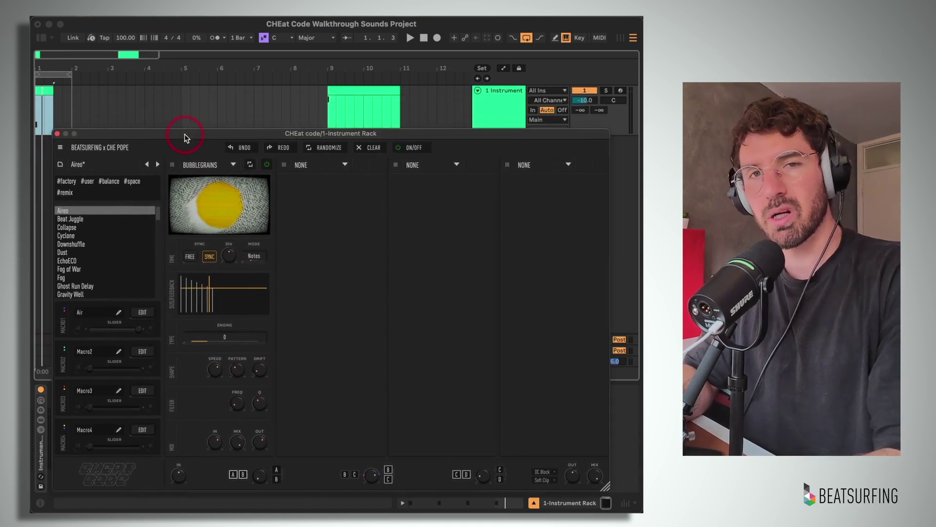
left_click(163, 118)
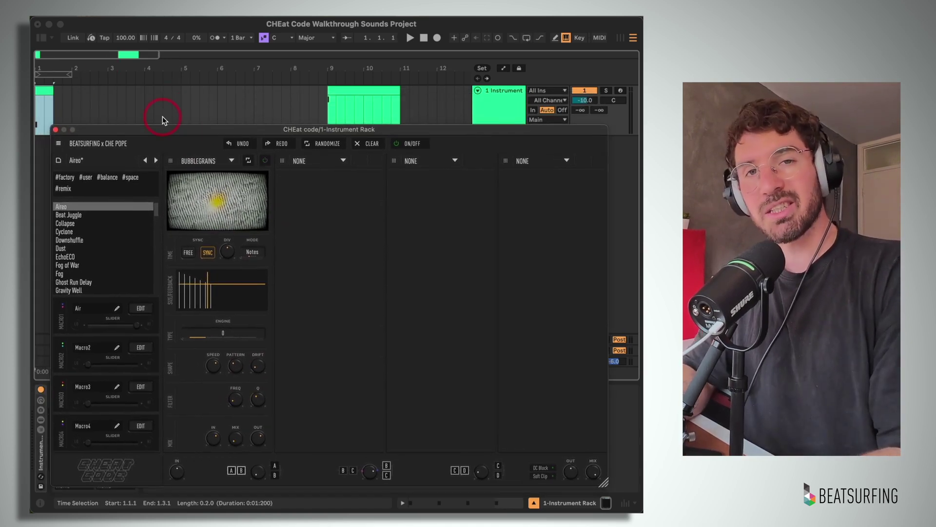
left_click(190, 140)
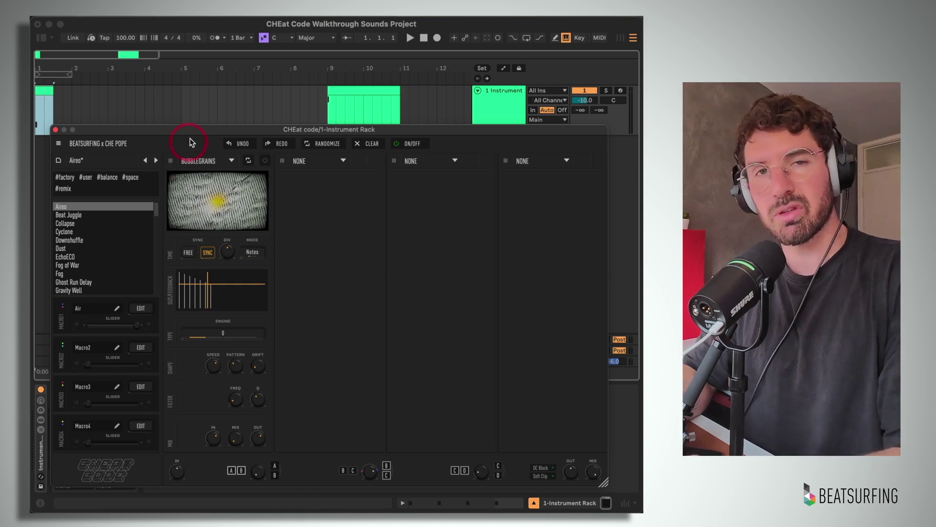
left_click(140, 111)
left_click(174, 99)
key("space")
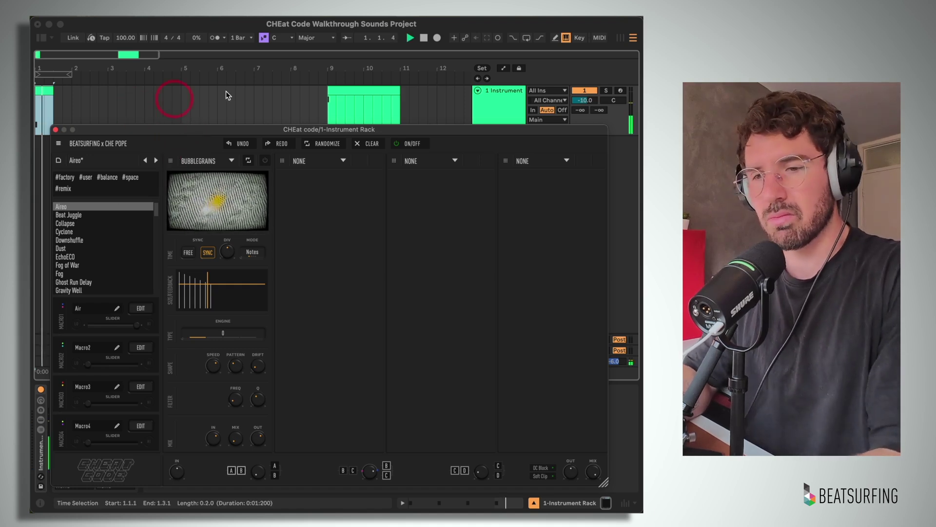
left_click(344, 88)
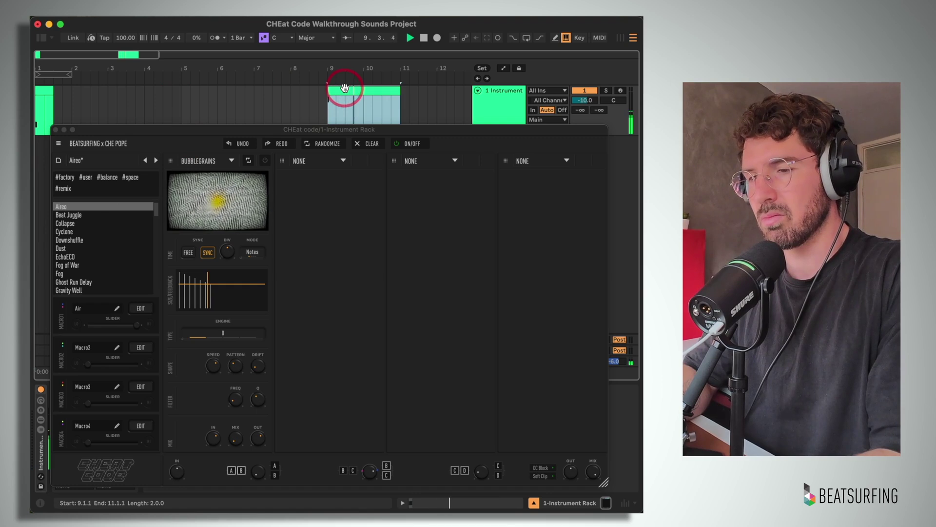
left_click(151, 202)
left_click(43, 107)
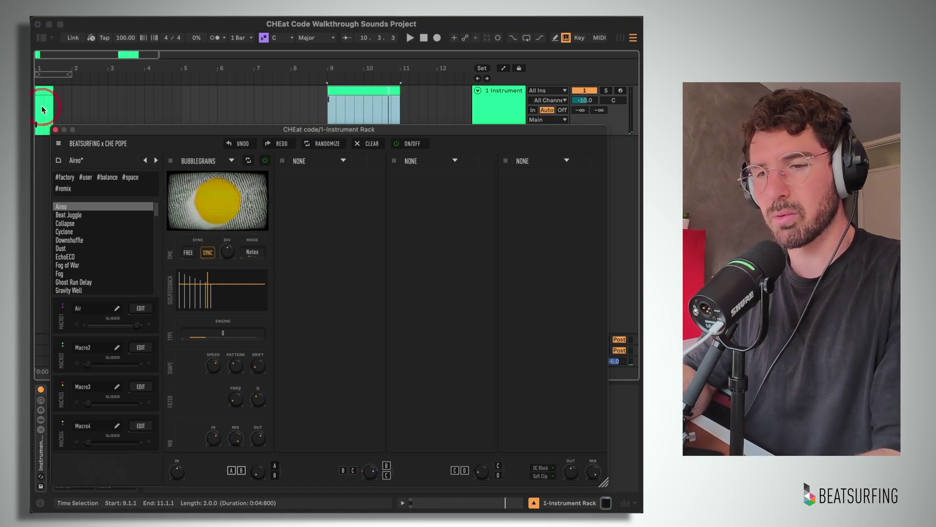
left_click(43, 90)
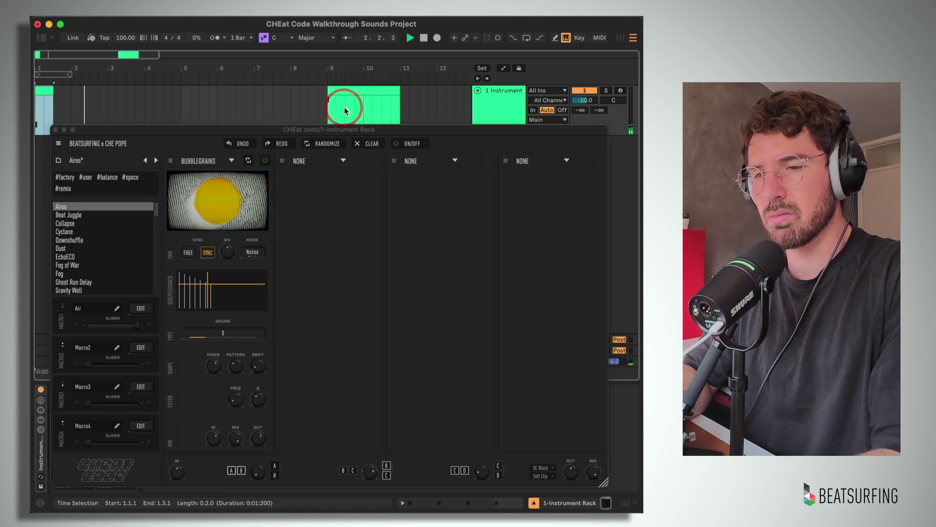
left_click(347, 92)
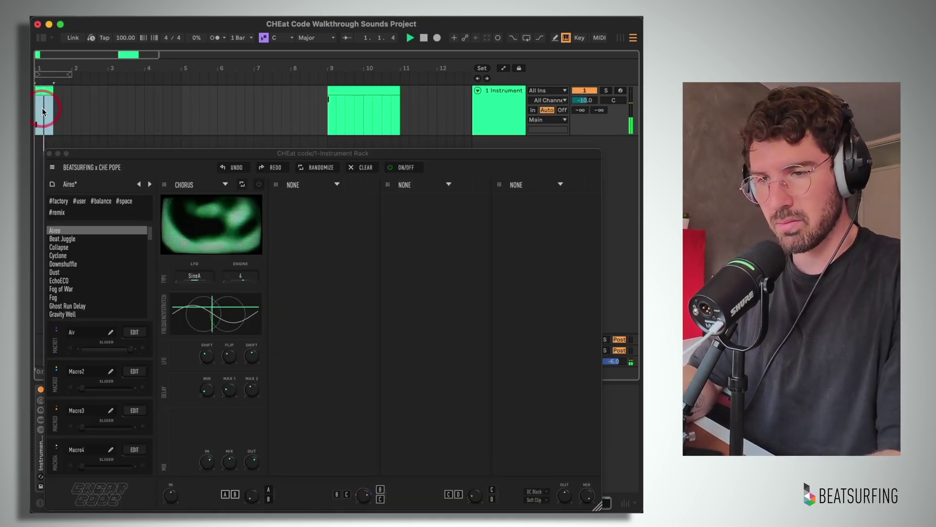
Audition Chorus on the bar 9 and bar 1 clips, then replay from bar 9
left_click(343, 89)
key("space")
left_click(47, 93)
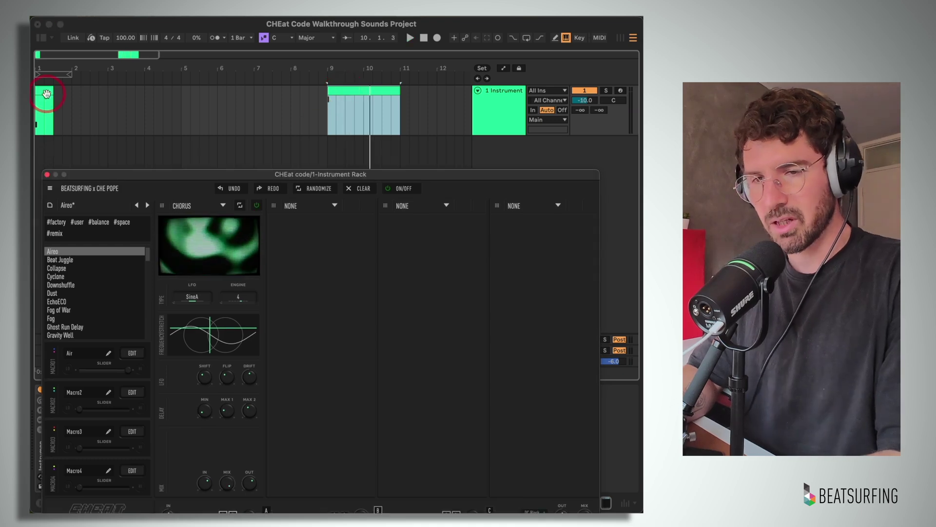
left_click(47, 93)
key("space")
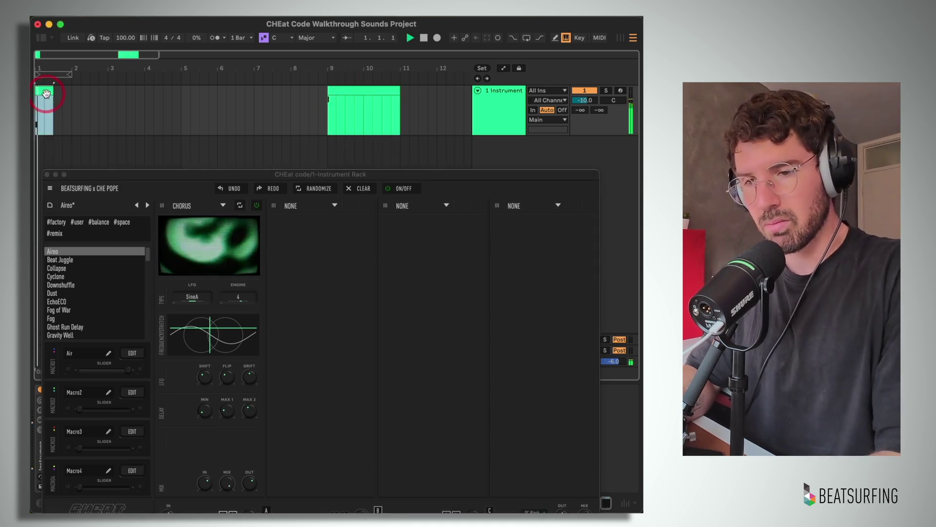
left_click(351, 89)
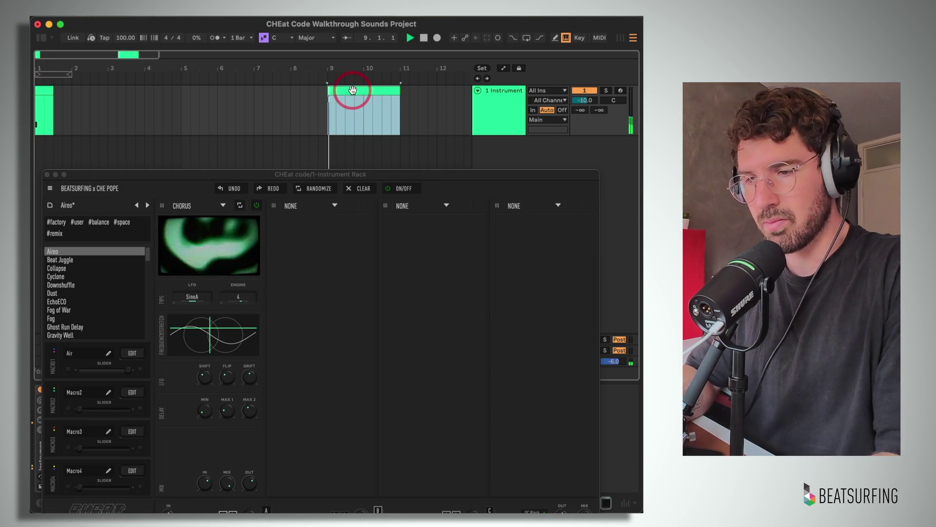
key("space")
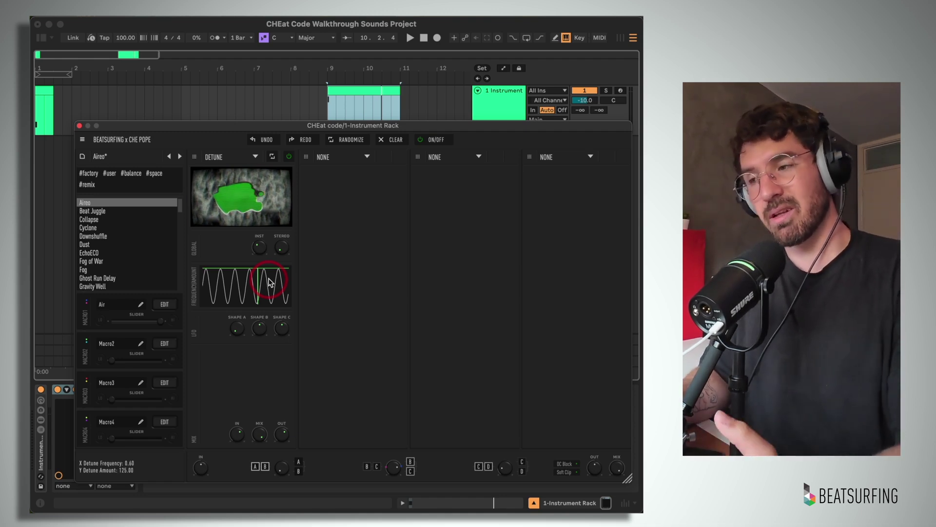
Reposition the effect rack window and play the bar 1 and bar 9 clips through Detune
left_click_drag(284, 122, 277, 145)
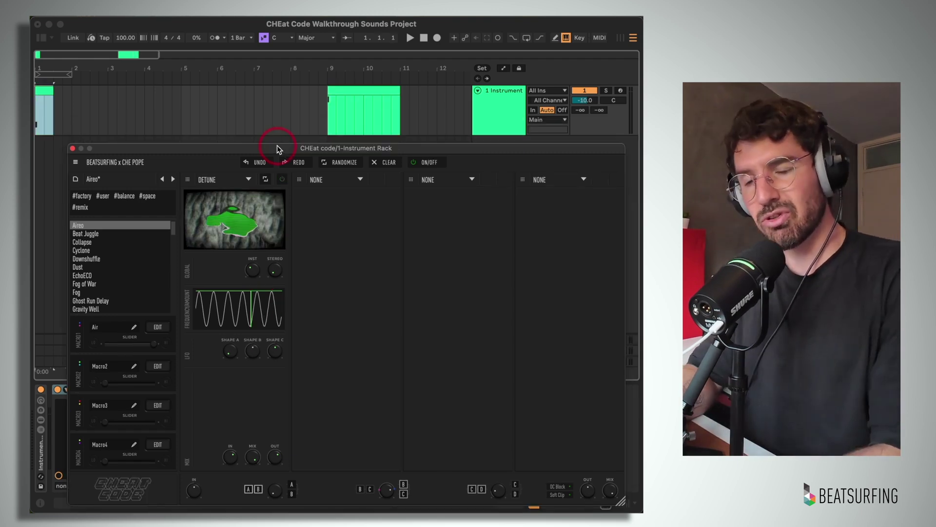
left_click(244, 104)
key("space")
left_click(332, 101)
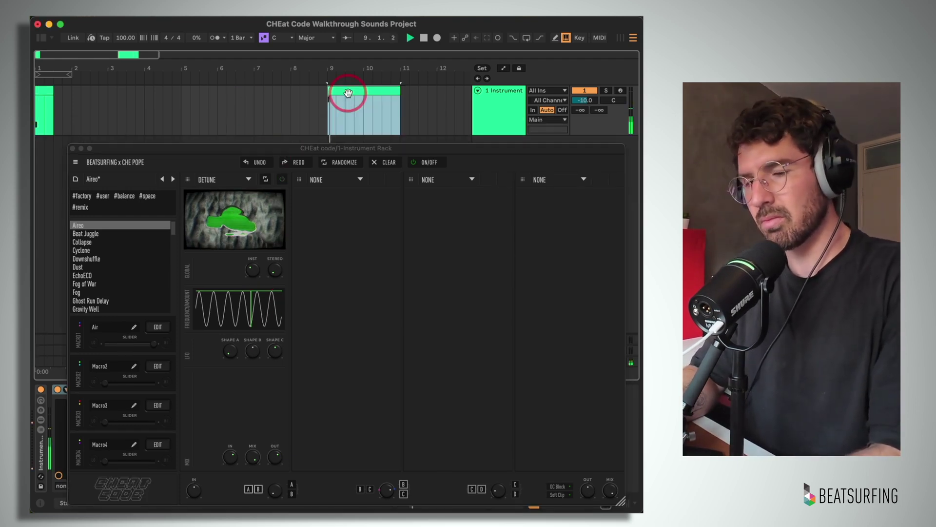
left_click_drag(303, 146, 303, 128)
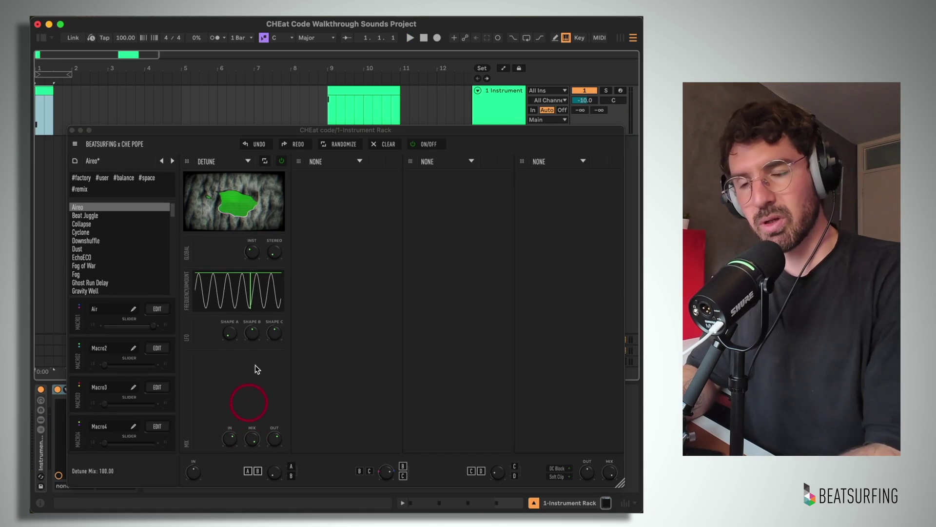
left_click(359, 90)
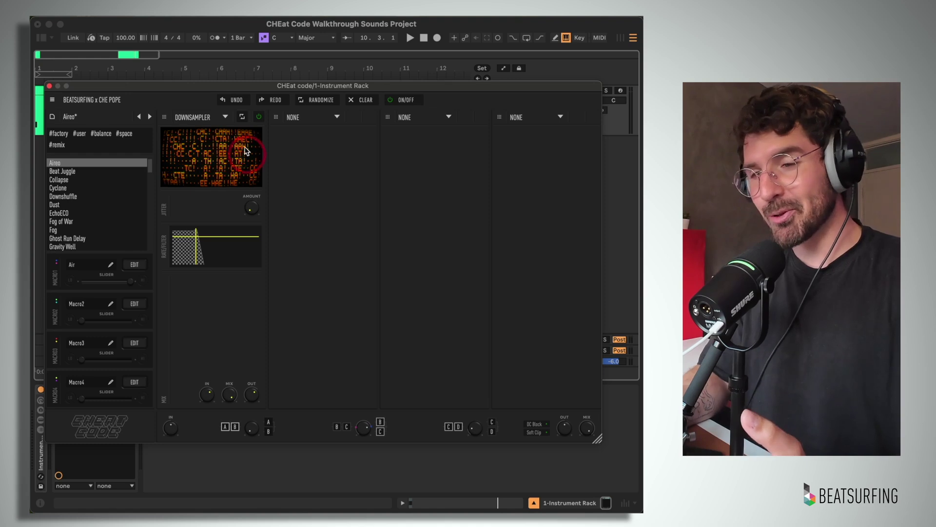
Audition Downsampler on the bar 1 clip and the bar 9 clip
left_click(107, 94)
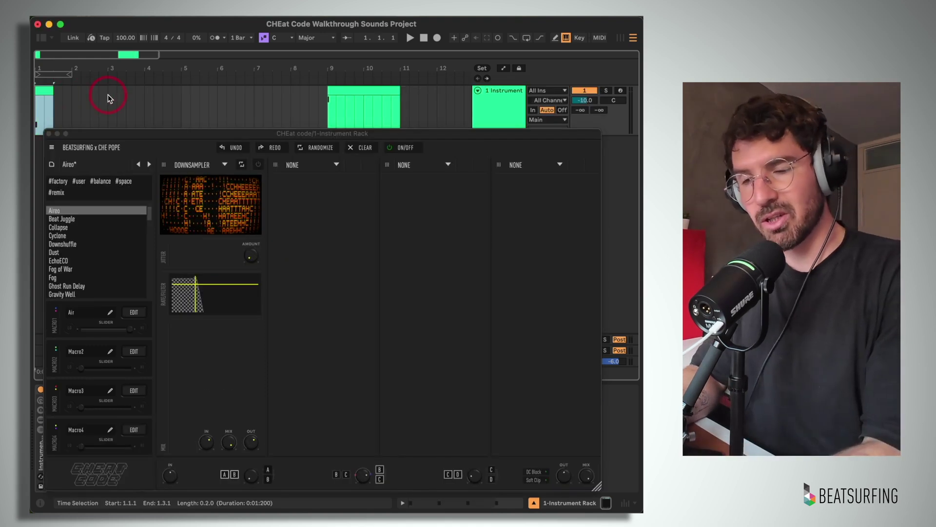
left_click(343, 91)
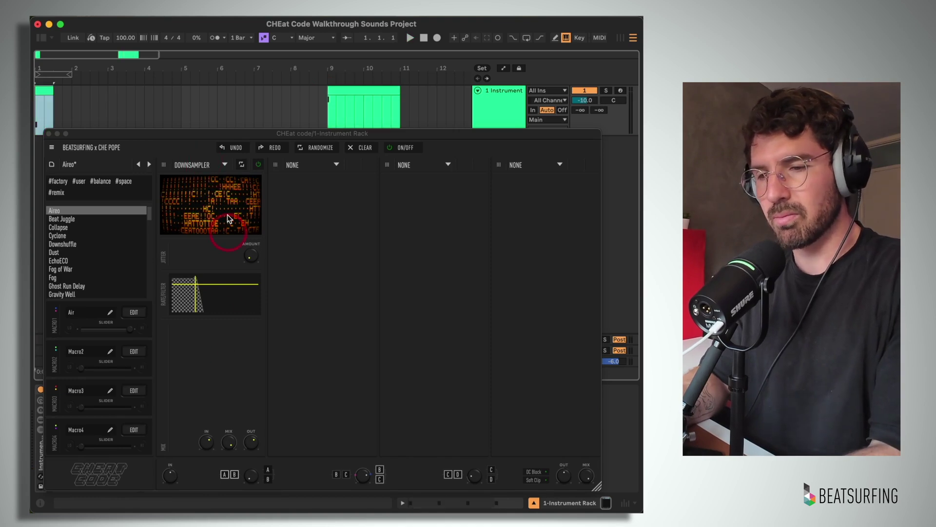
left_click(349, 91)
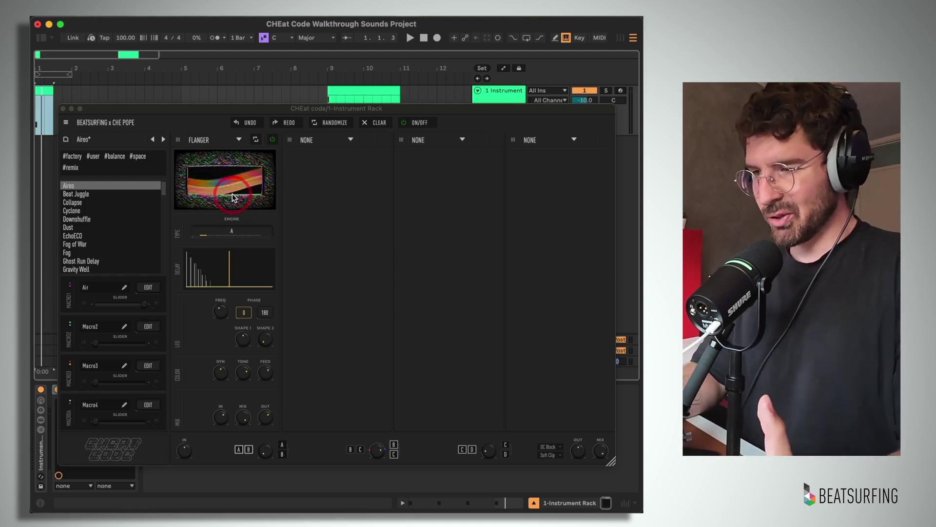
Play the short bar 1 clip and the bars 9–11 clip to hear the Flanger
mouse_move(246, 377)
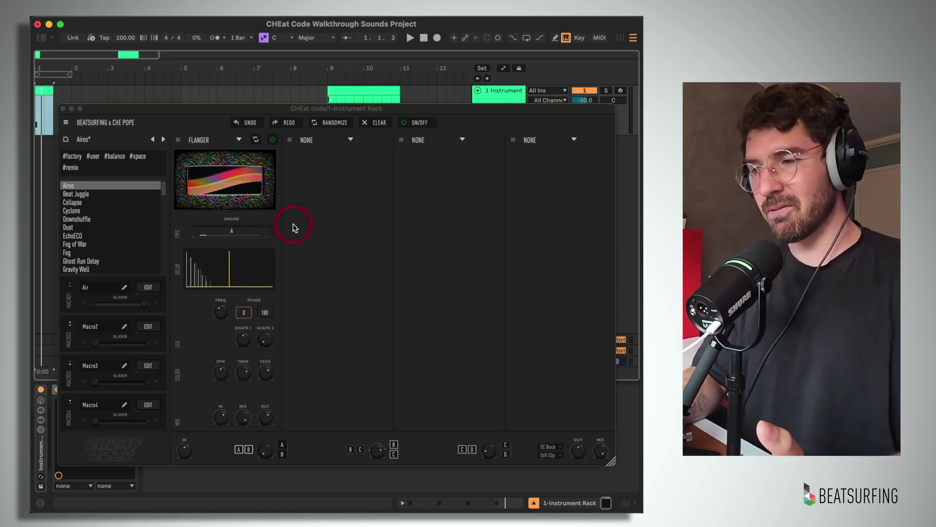
left_click(63, 128)
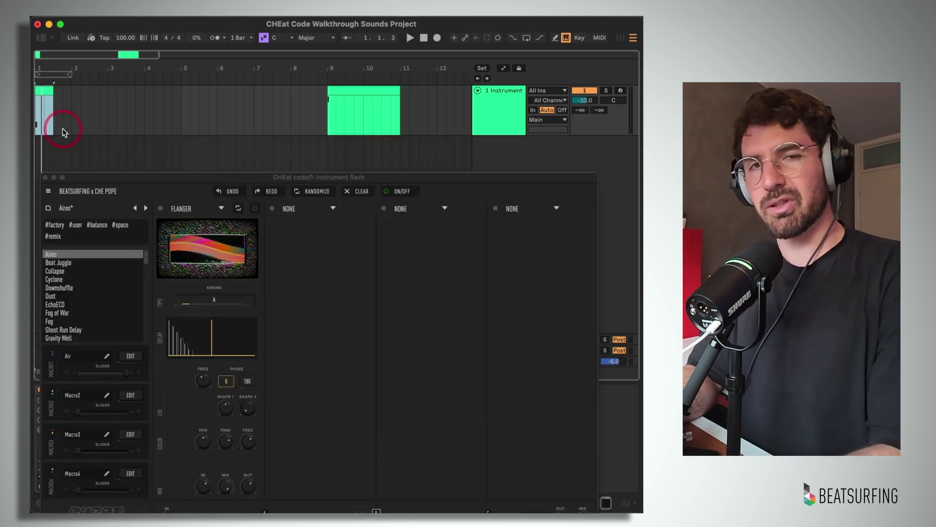
key("space")
left_click(347, 91)
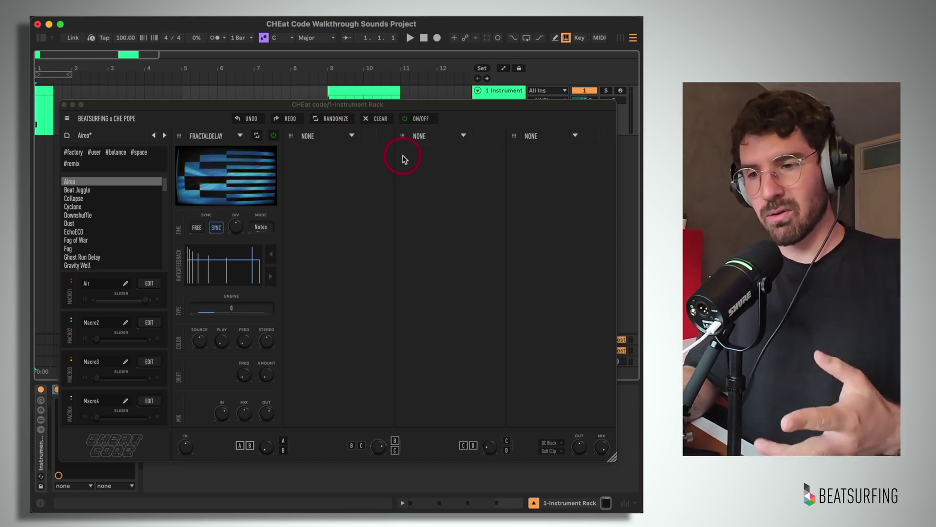
Audition Fractaldelay on the bar 1 and bars 9–11 clips, restarting playback from bar 1
left_click(42, 89)
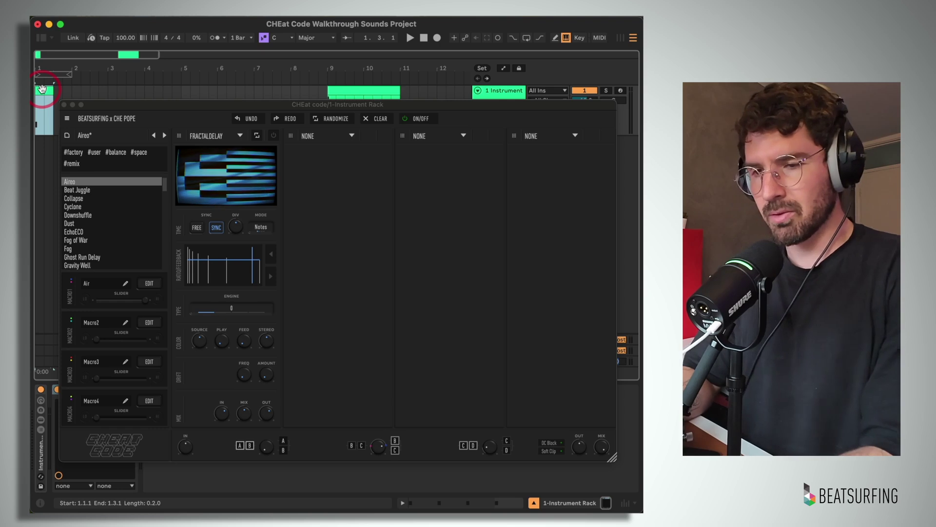
left_click(74, 87)
left_click(355, 90)
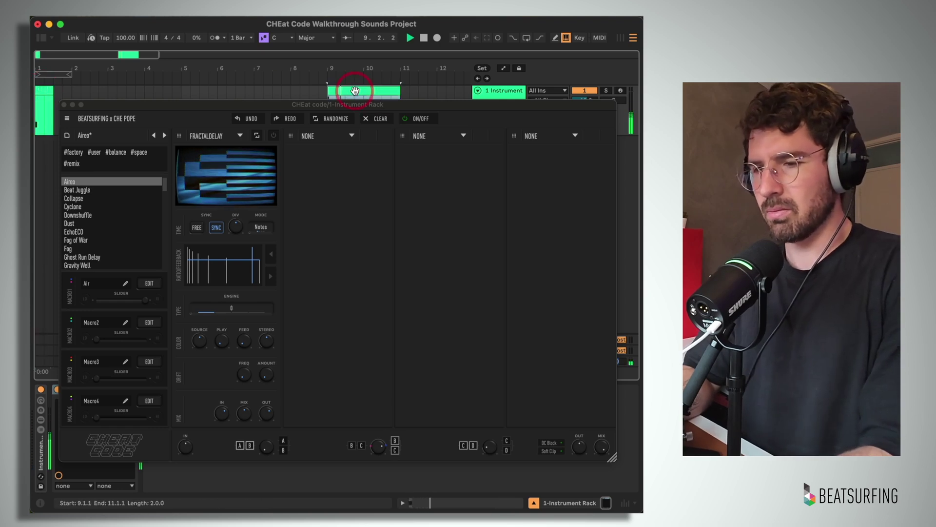
left_click(219, 408)
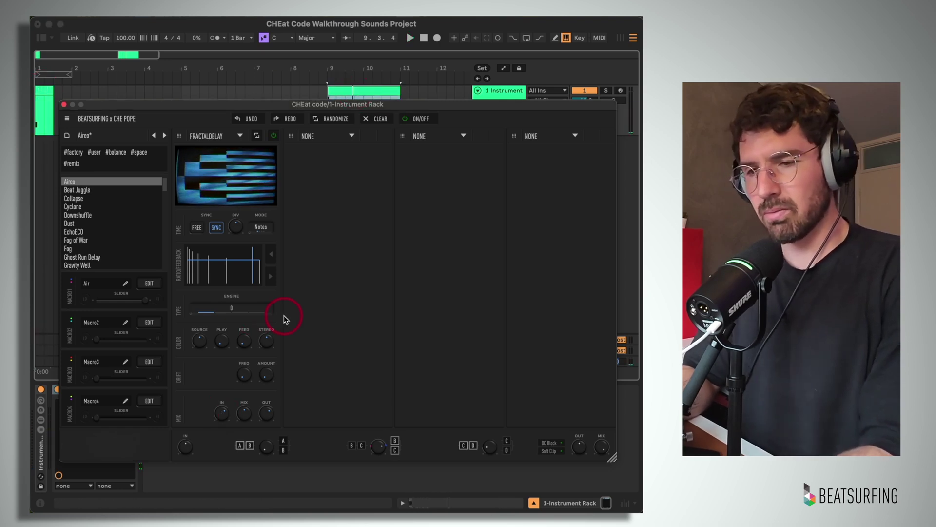
key("space")
left_click(44, 89)
key("space")
Rework the Fractaldelay ratio/feedback pattern, then stop and select the bars 9–11 clip
left_click(123, 111)
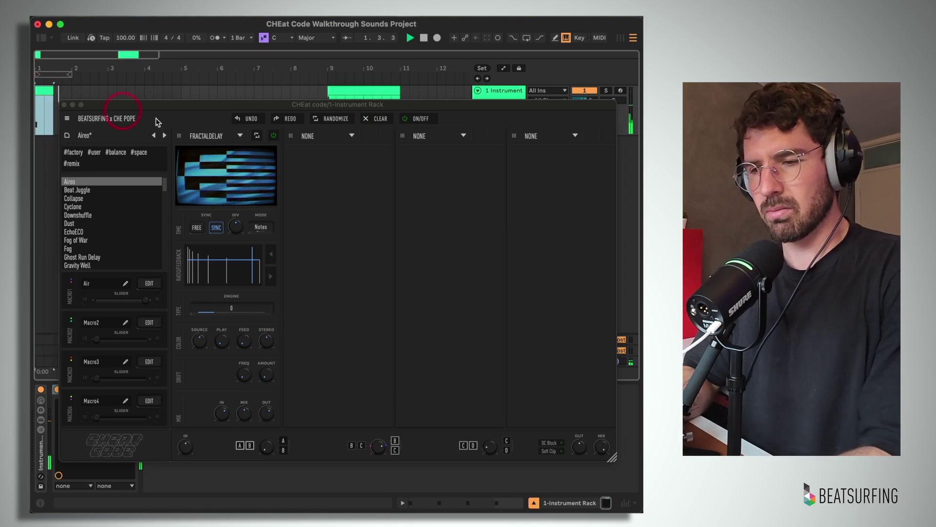
left_click(236, 262)
key("space")
left_click(350, 90)
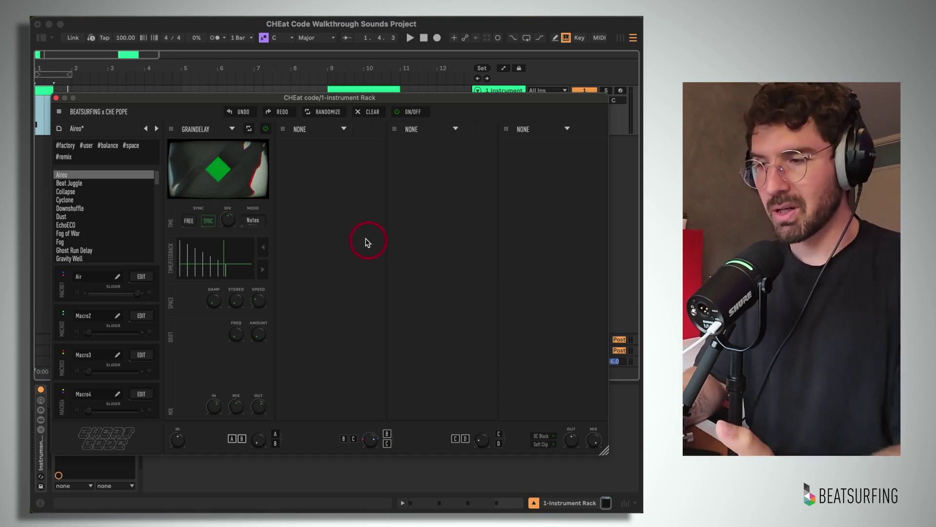
Audition Graindelay on the bars 9–11 clip and play from the bar 1 clip
left_click(41, 90)
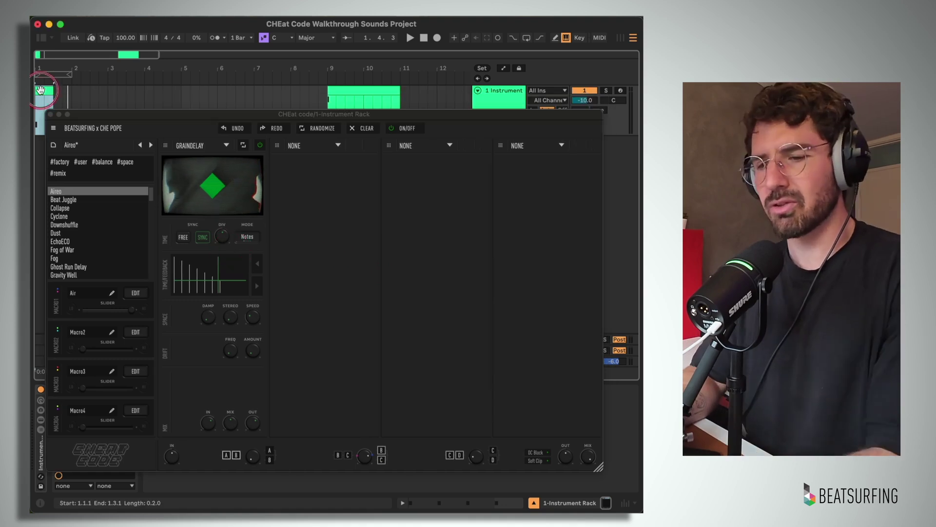
left_click(261, 147)
left_click(361, 88)
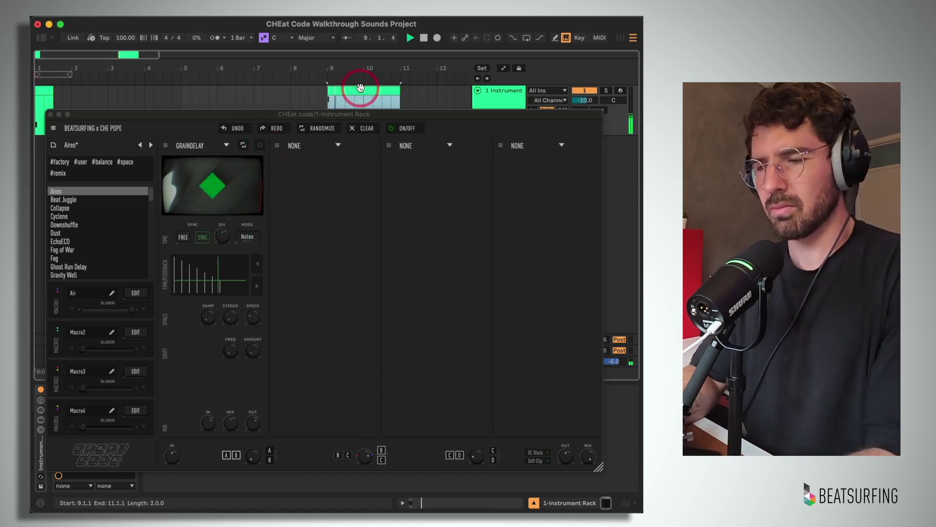
left_click(259, 251)
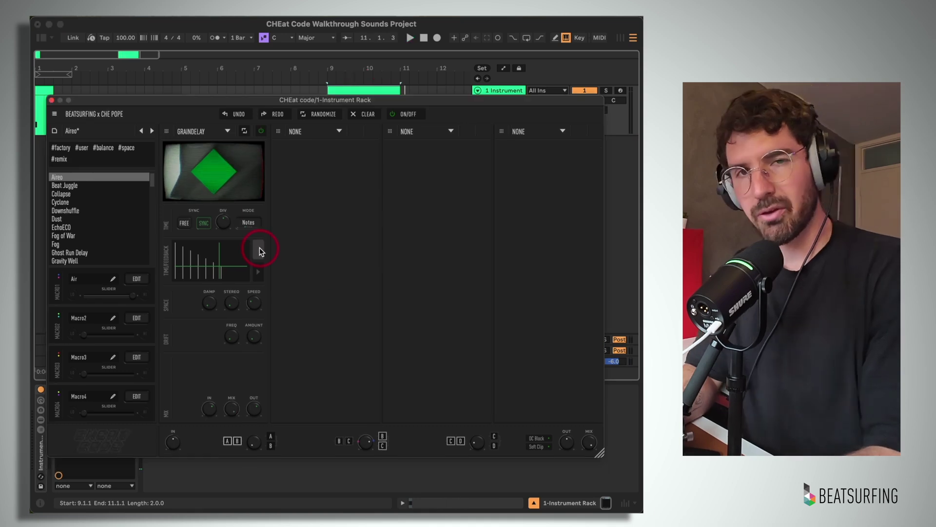
left_click(41, 89)
key("space")
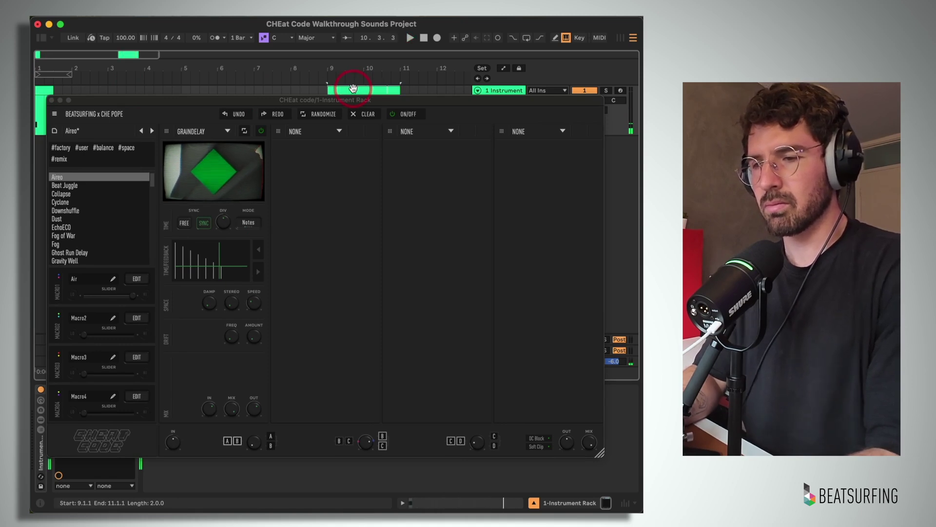
Raise the Graindelay drift frequency to about 2.16 on the Colour Freq/Bal graph
left_click(244, 335)
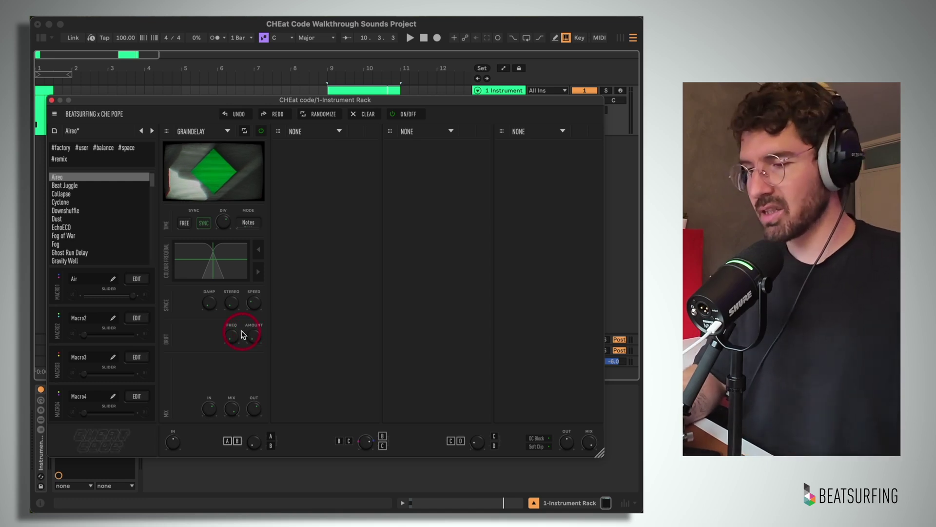
left_click_drag(230, 334, 232, 303)
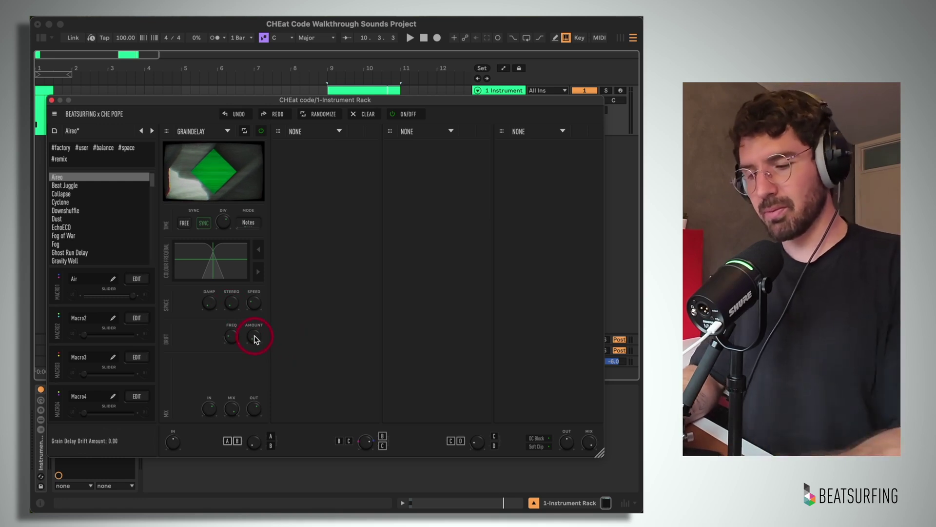
key("space")
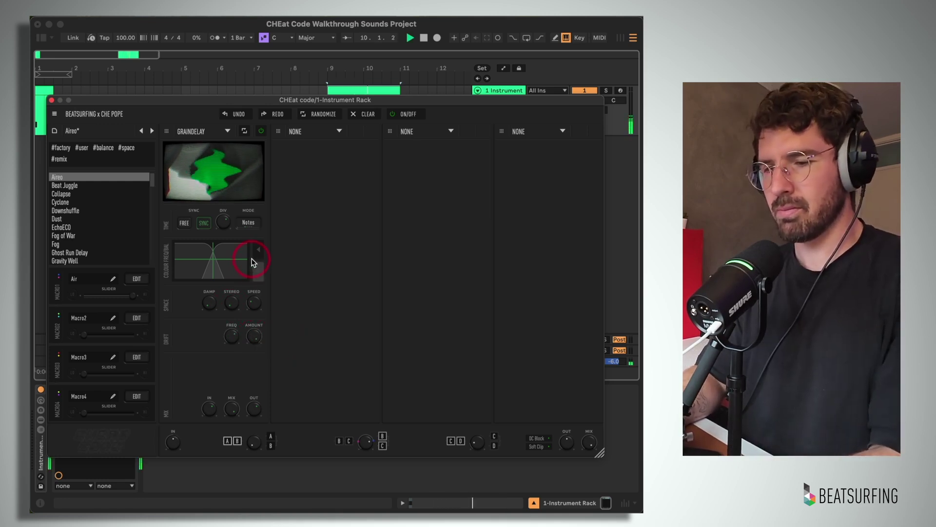
left_click(232, 336)
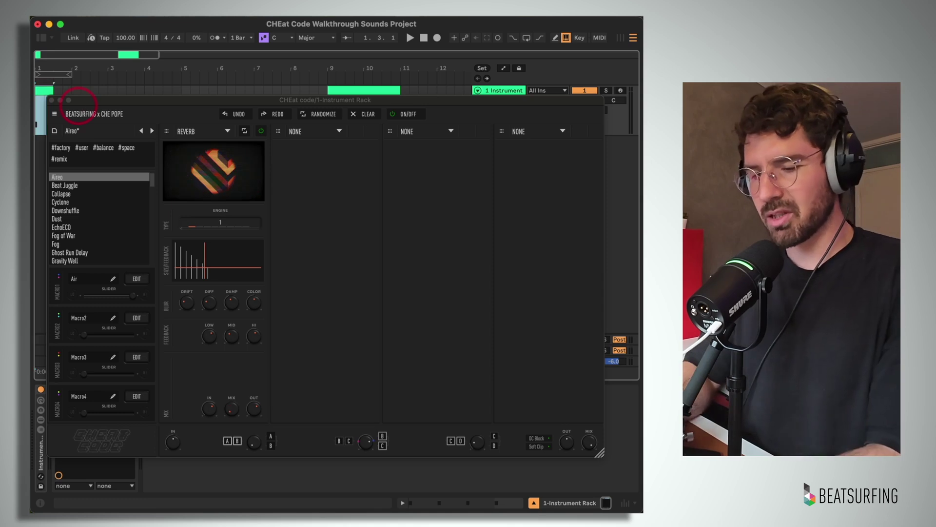
Switch Reverb to engine type 2 and push its size and feedback higher while playing
left_click(355, 87)
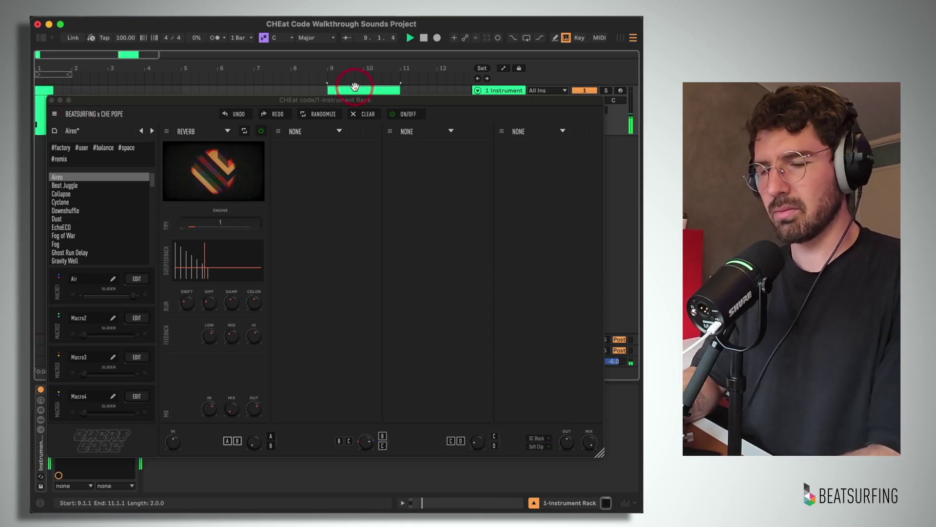
left_click(218, 155)
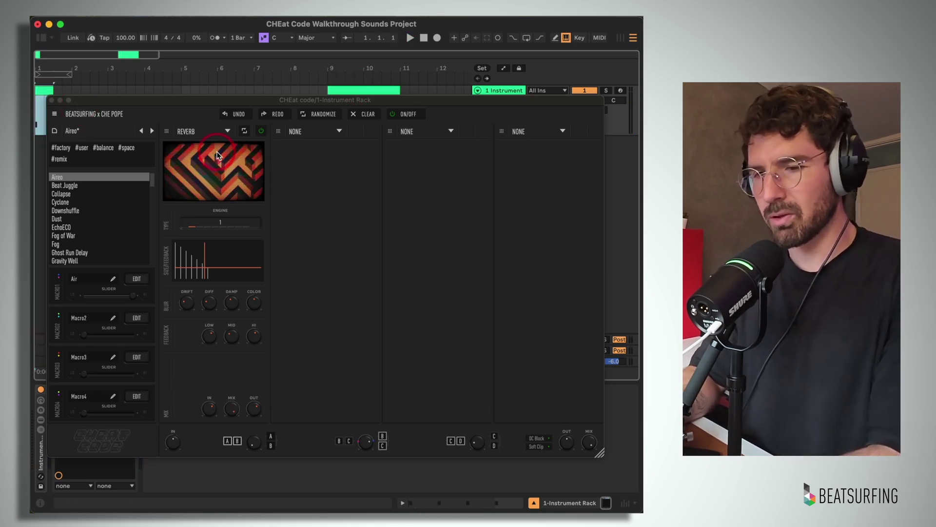
key("space")
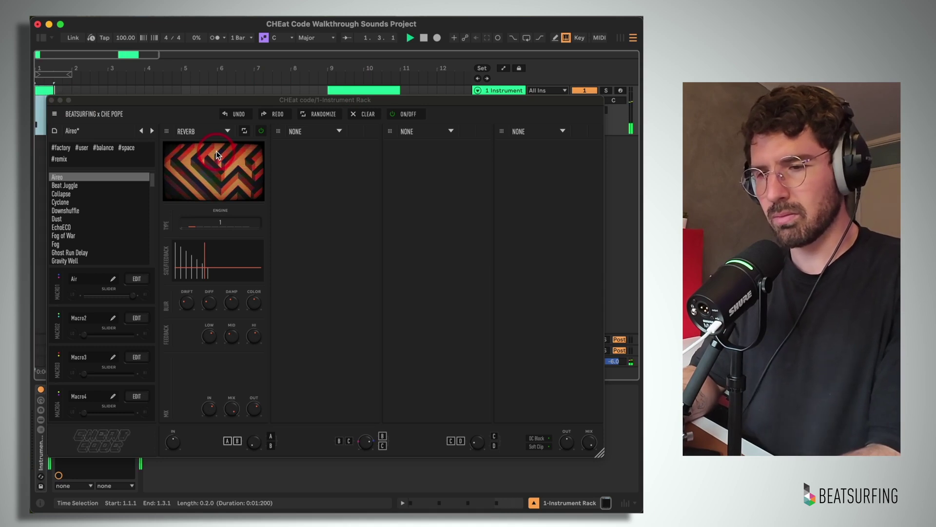
left_click_drag(239, 254, 243, 260)
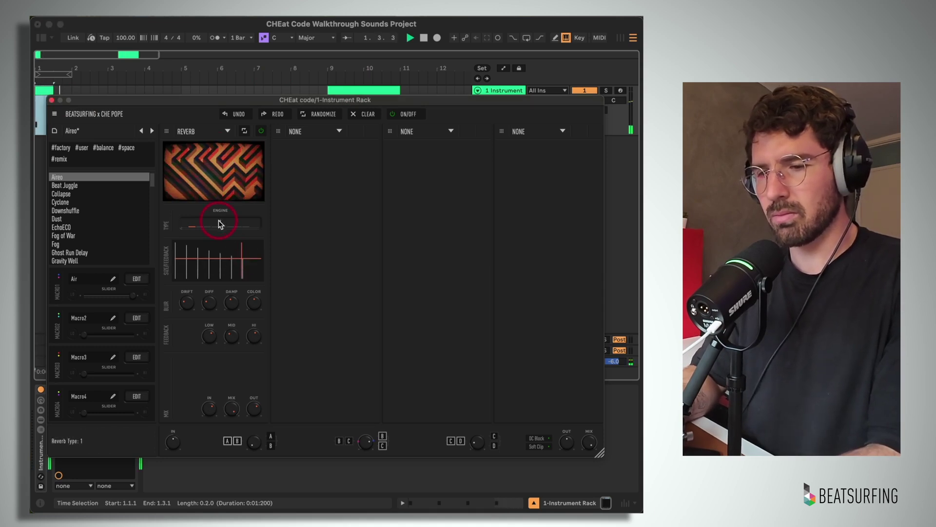
left_click_drag(219, 224, 240, 228)
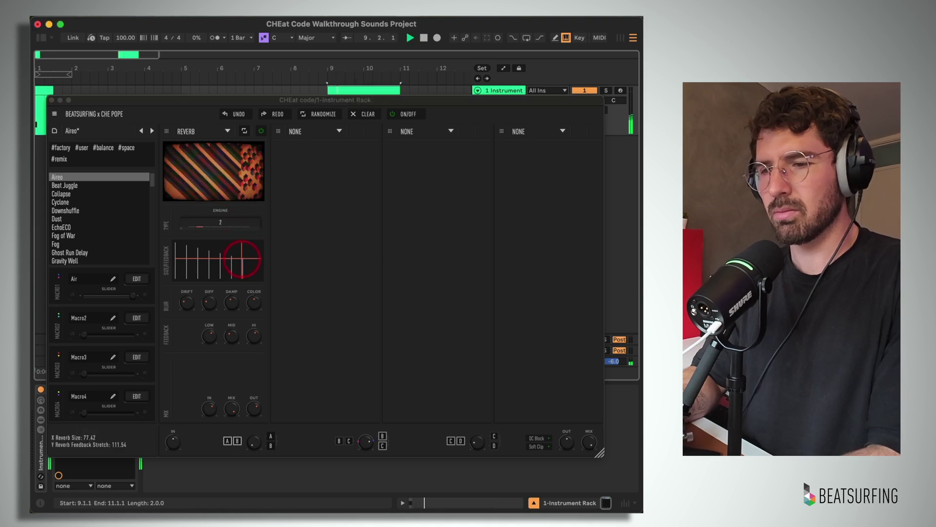
left_click_drag(242, 258, 259, 248)
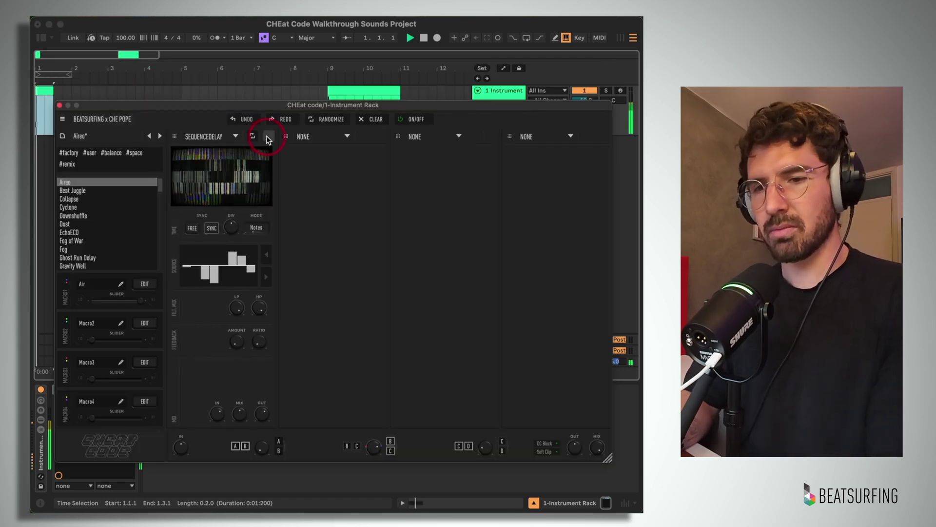
Play the bars 9–11 clip and set the Sequencedelay mix to about 59.7
left_click(410, 37)
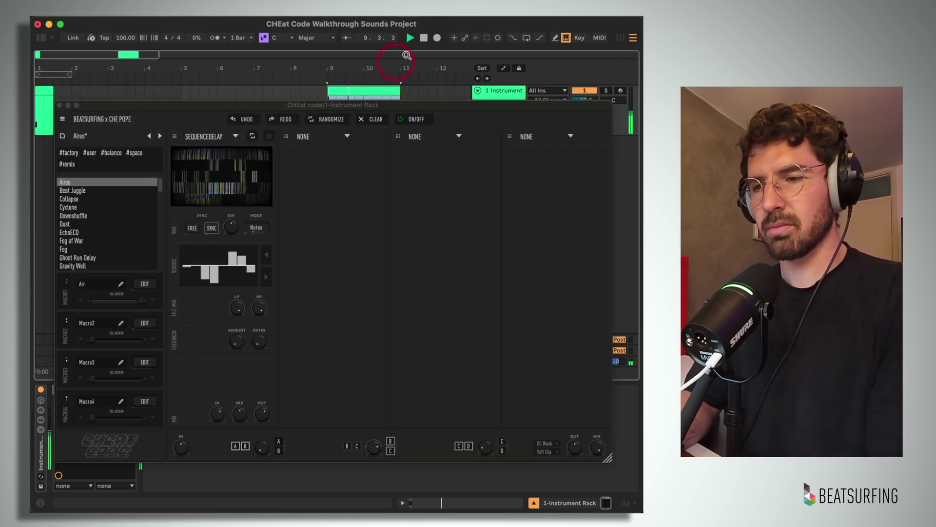
left_click(205, 205)
key("space")
left_click(209, 177)
left_click(238, 410)
left_click(248, 317)
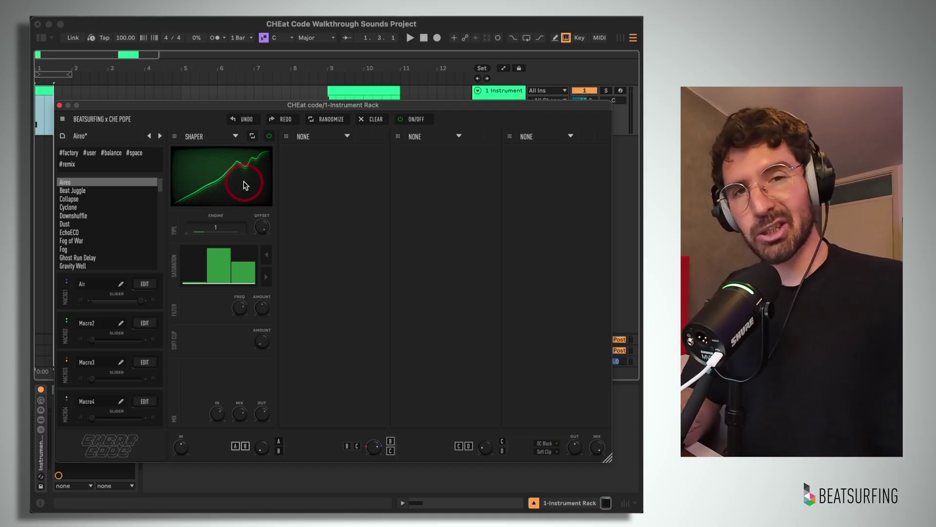
Play the bars 9–11 clip and switch the Shaper to engine 2
left_click(46, 91)
left_click(155, 97)
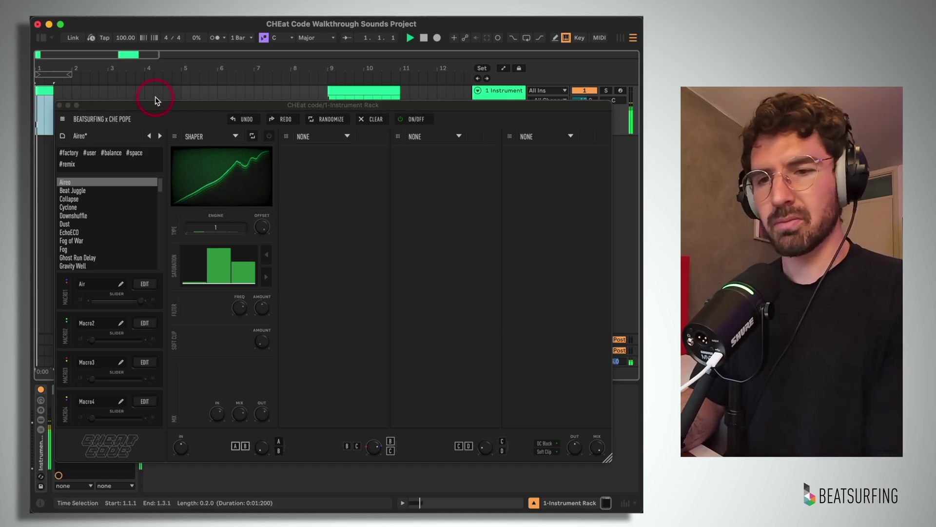
left_click(358, 92)
key("space")
left_click(226, 198)
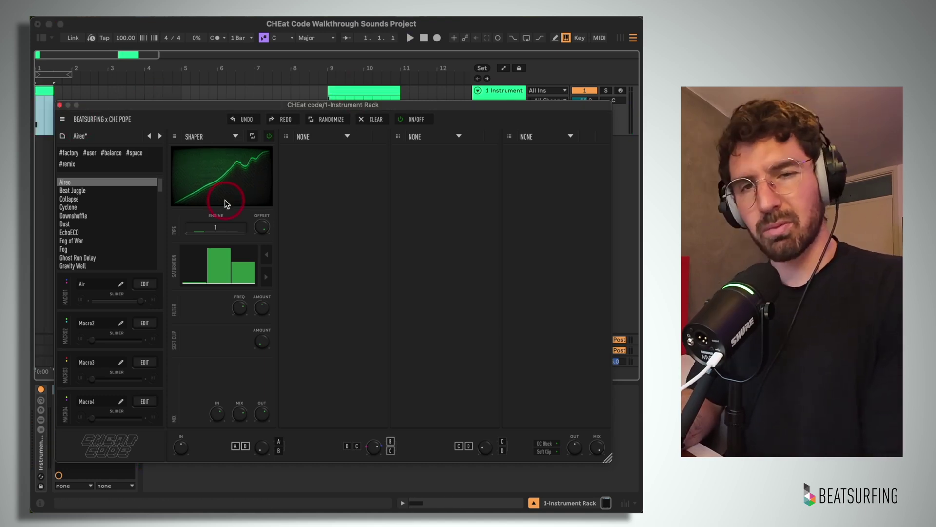
left_click(220, 395)
left_click(376, 92)
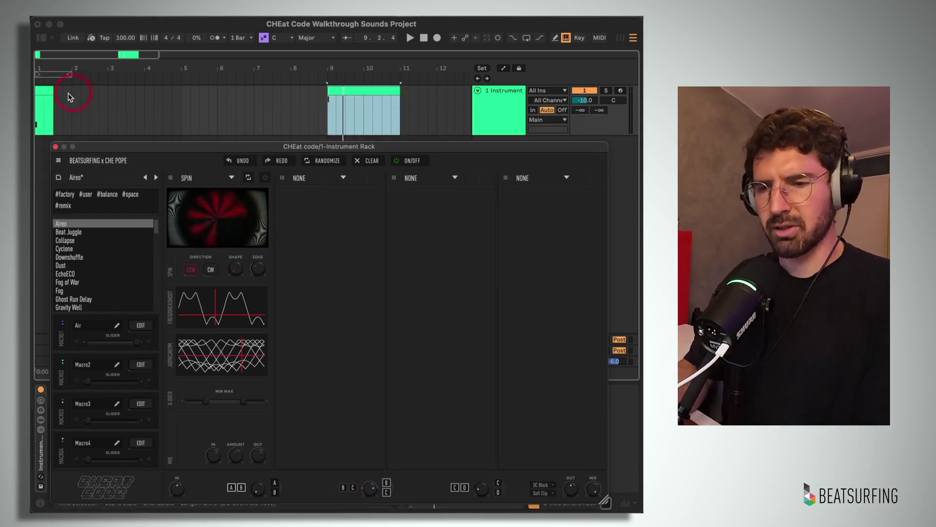
Play the bar 1 and bars 9–11 clips, then stop with the position at bar 10
left_click(42, 92)
key("space")
left_click(360, 88)
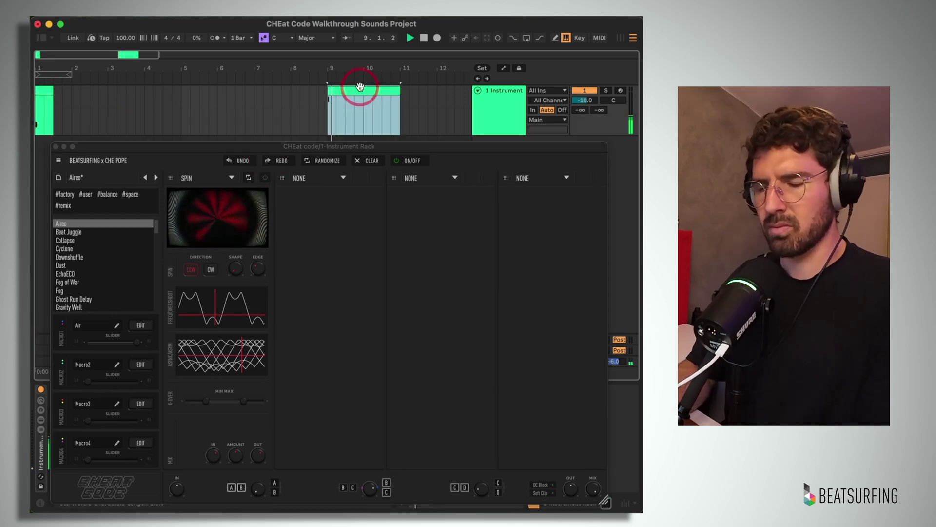
left_click(360, 102)
key("space")
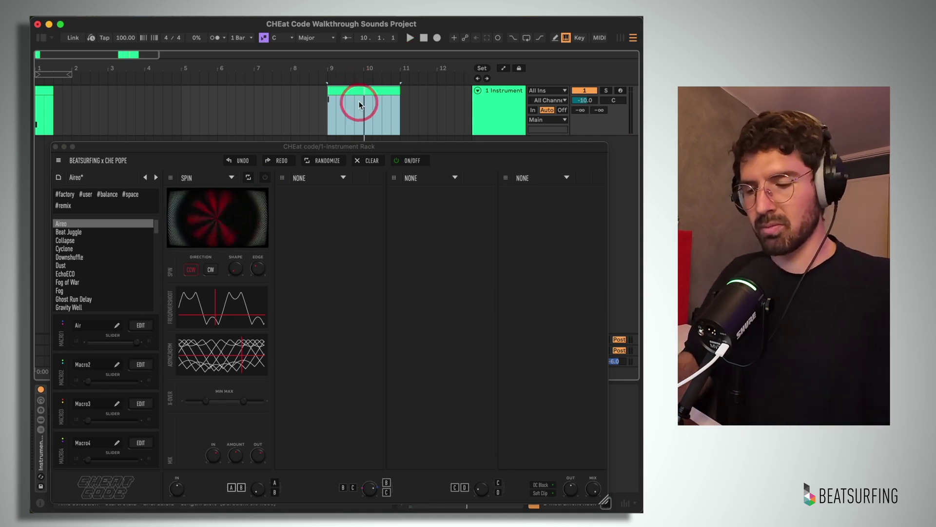
Turn Spin on and set its LFO frequency and overshoot on the XY pad while playing
left_click(265, 177)
key("space")
left_click(184, 308)
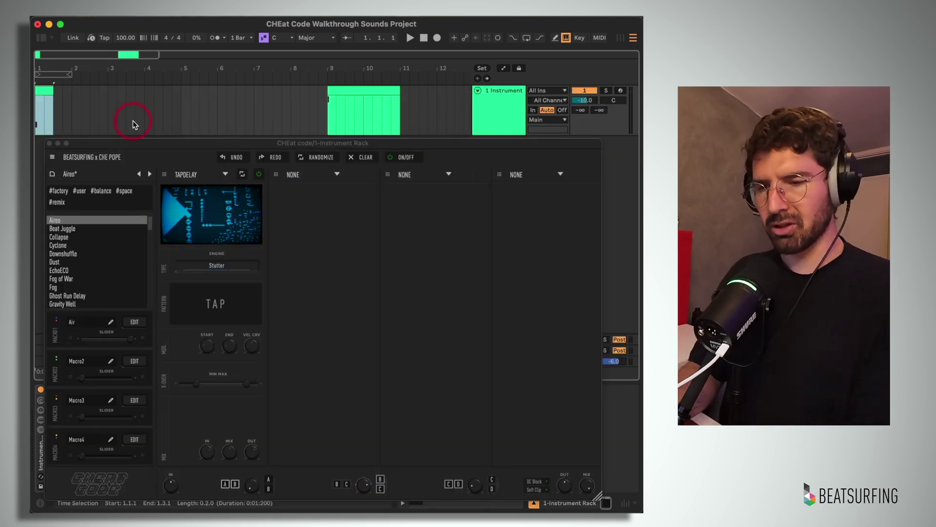
Bypass the Tapdelay and play the bars 9–11 clip to hear the dry sound
left_click(259, 174)
left_click(372, 90)
key("space")
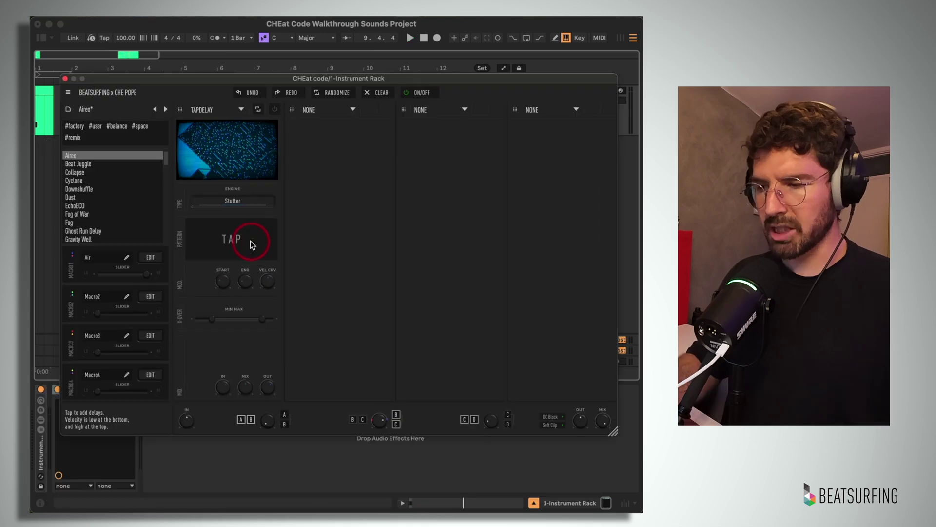
Tap several delays into the Tapdelay pattern and set its mix to about 49
left_click(252, 243)
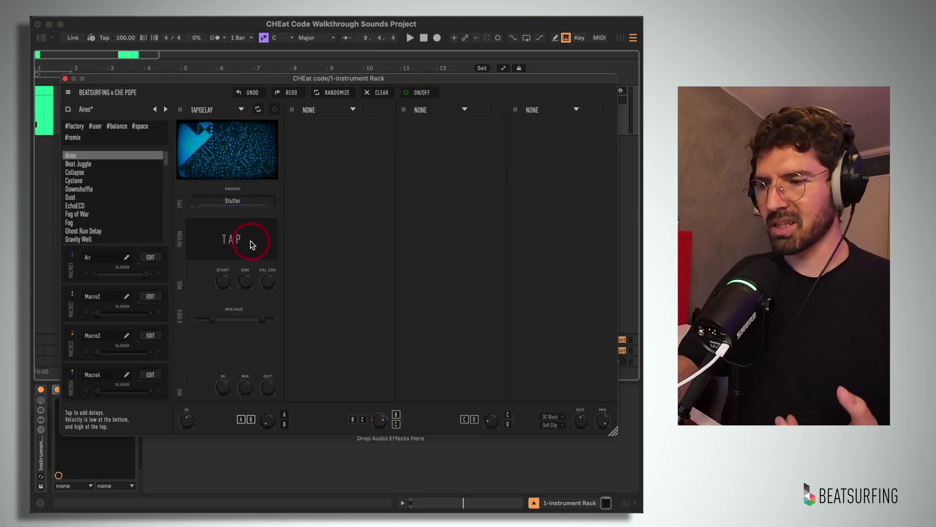
left_click(242, 390)
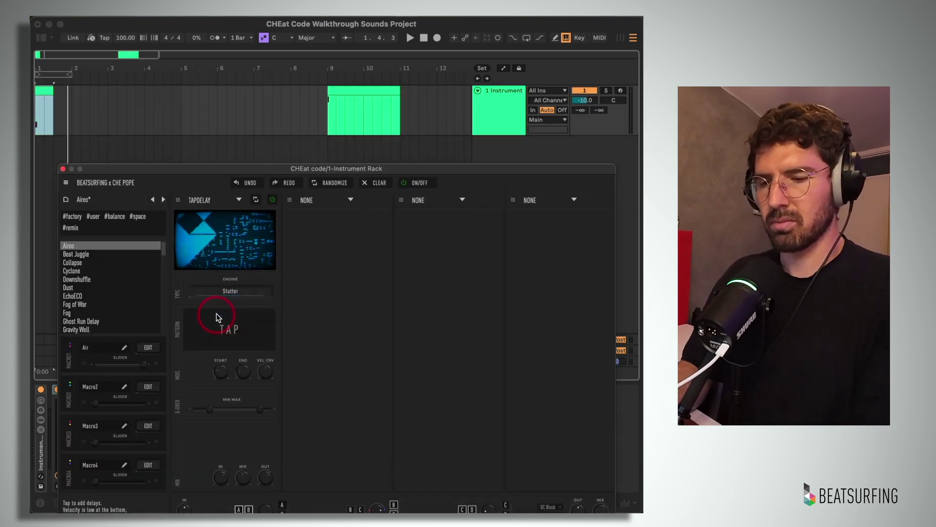
left_click(215, 313)
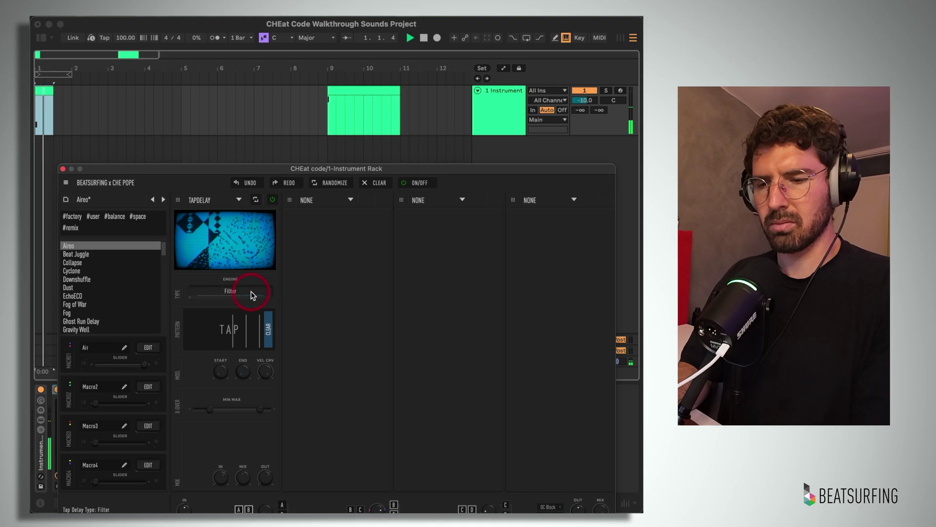
Play the bars 9–11 clip through the tap delays, then stop and return to bar 1
left_click(350, 94)
key("space")
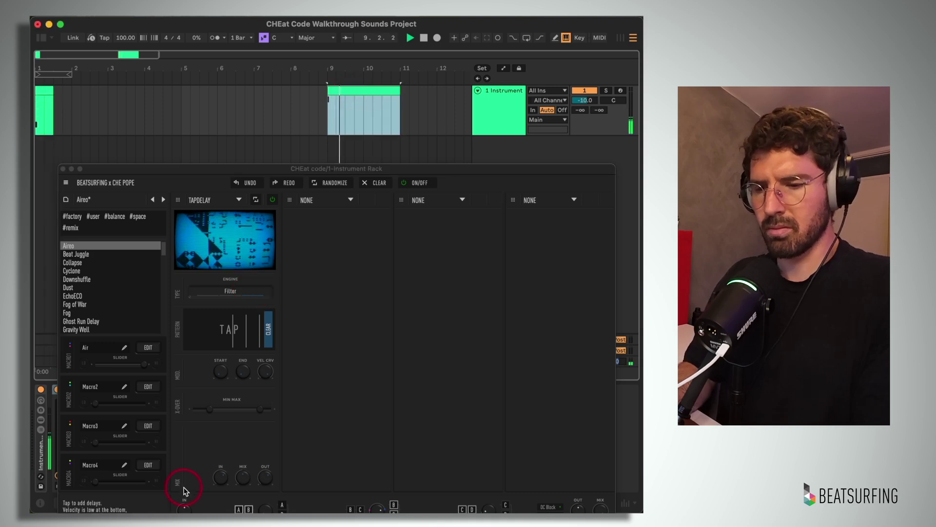
left_click(246, 478)
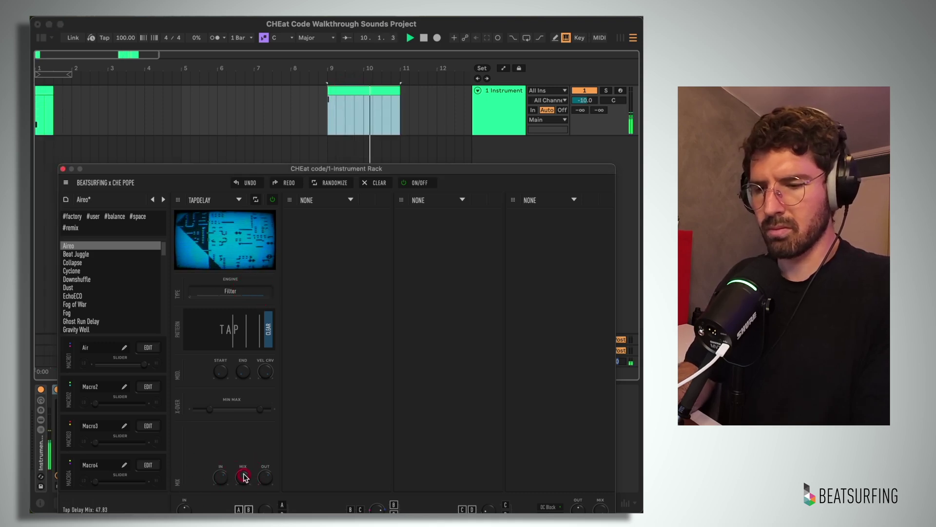
key("space")
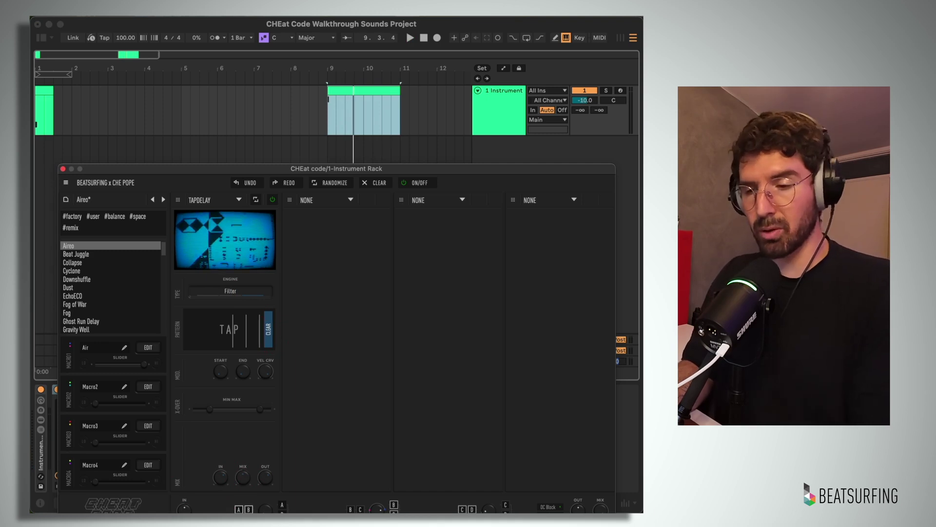
left_click(59, 113)
left_click(217, 375)
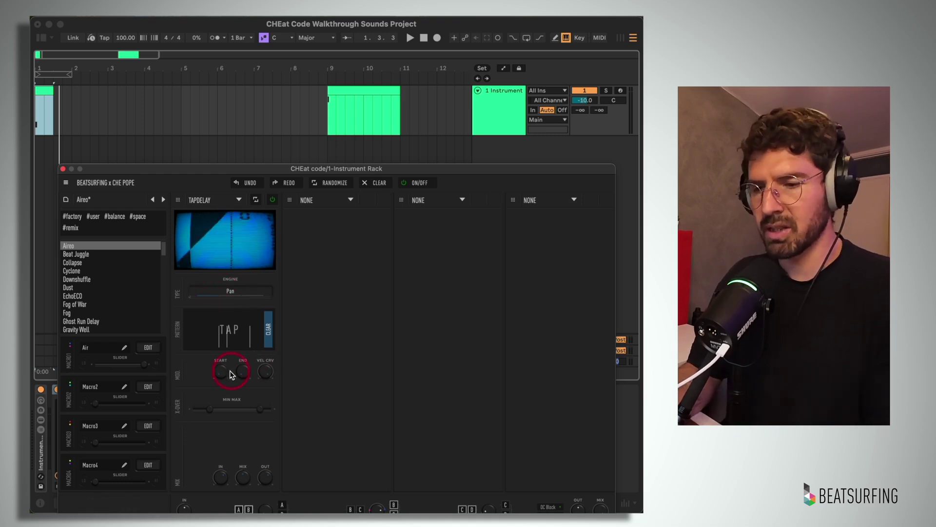
Set the Tapdelay division start, then briefly play and stop to audition the taps
left_click_drag(225, 374, 224, 394)
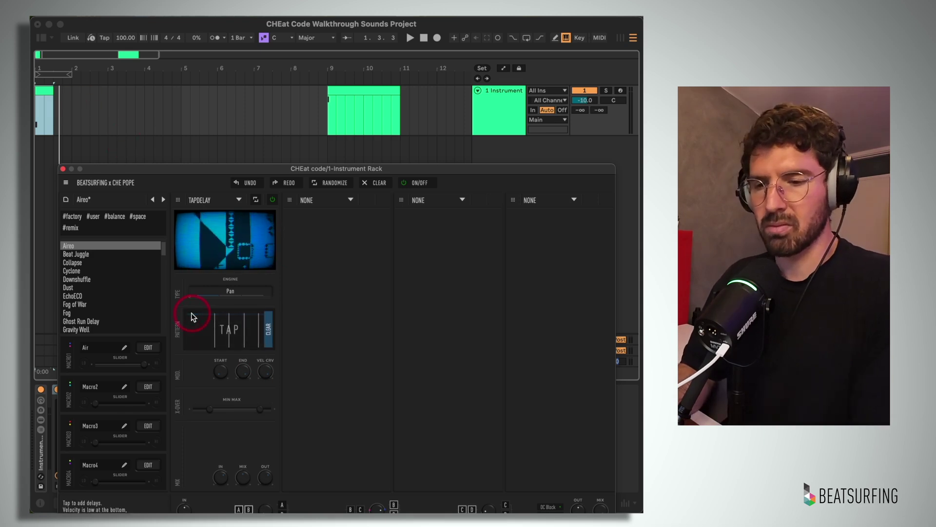
key("space")
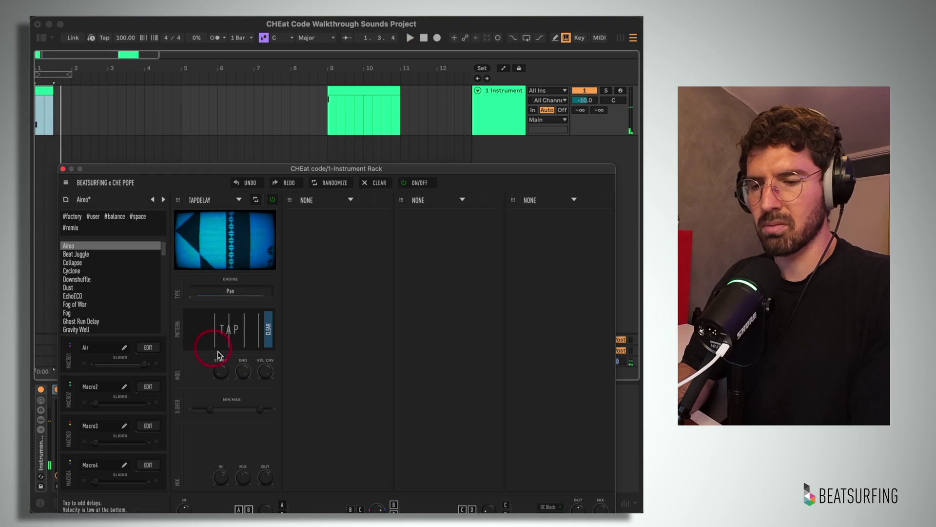
key("space")
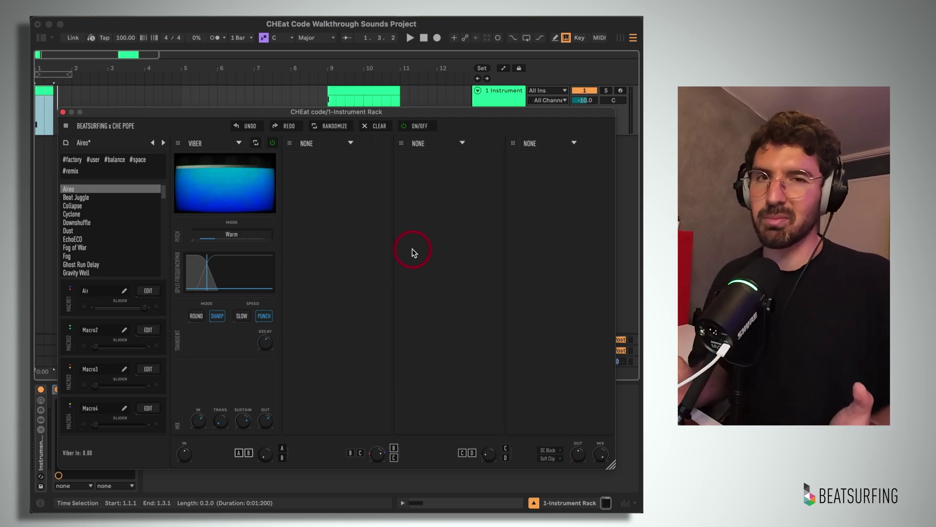
Audition Viber on the bars 9–11 clip and move its split frequency to about 1437.84
left_click(145, 105)
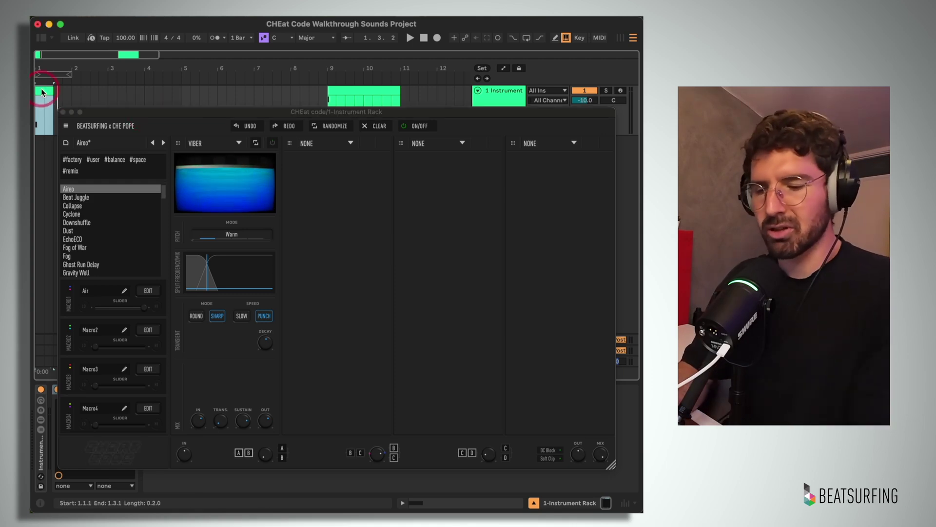
key("space")
left_click(359, 92)
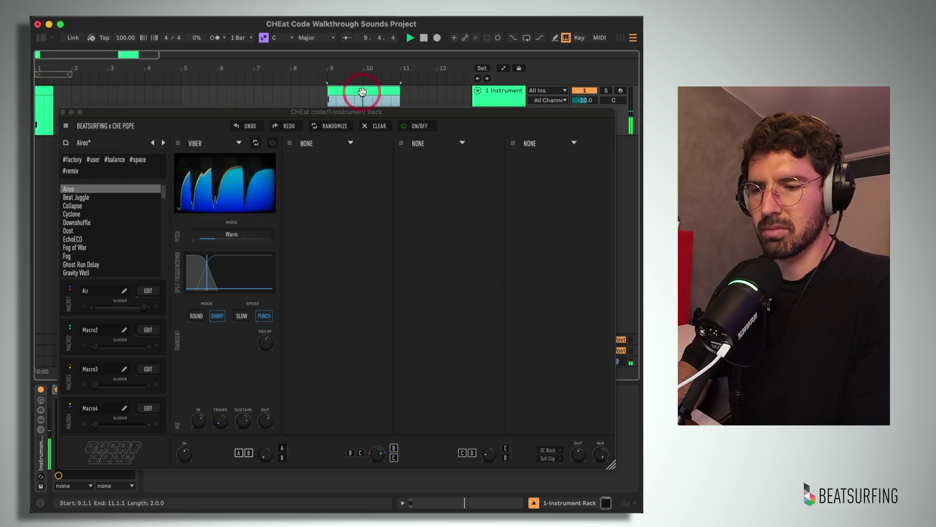
left_click(45, 100)
key("space")
key("space")
left_click(359, 92)
left_click_drag(249, 269, 230, 272)
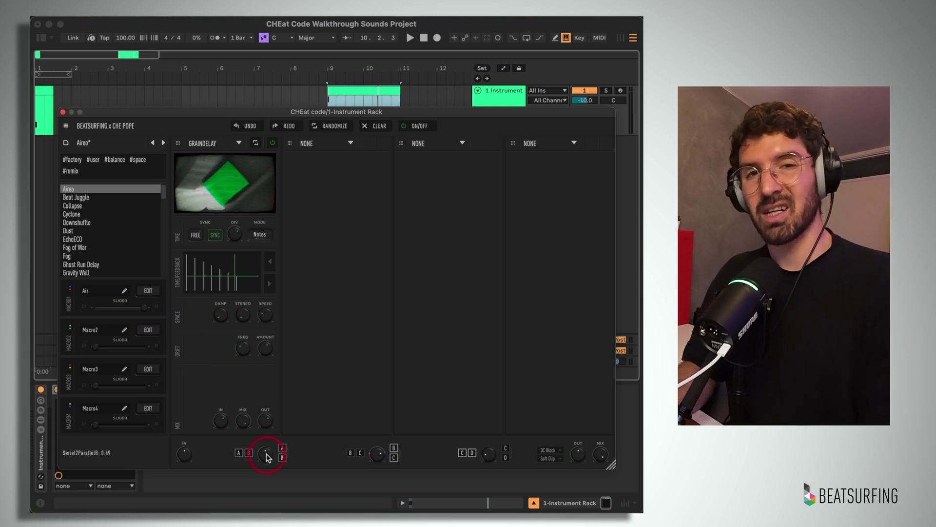
Push the A/B blend toward parallel, set Graindelay time and feedback, and rename Macro 1 'title'
left_click_drag(268, 490, 272, 445)
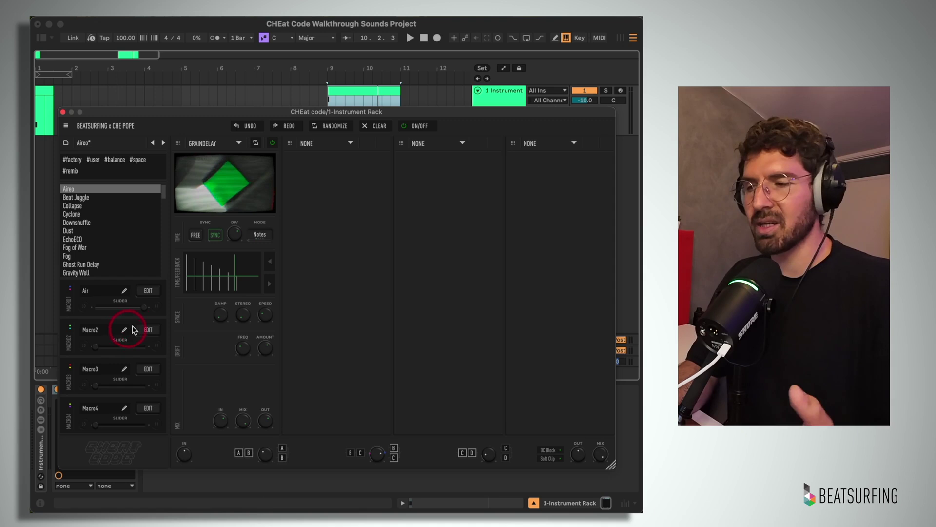
left_click_drag(241, 275, 250, 278)
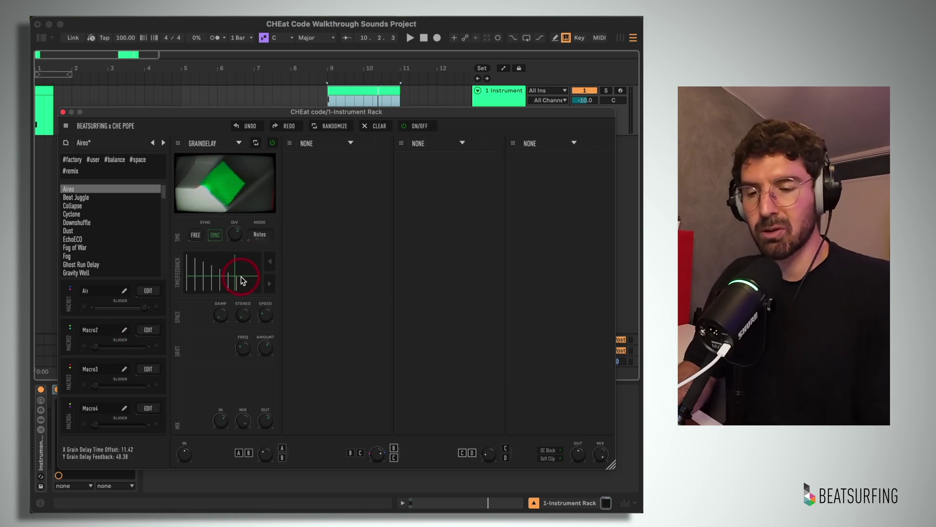
left_click(96, 318)
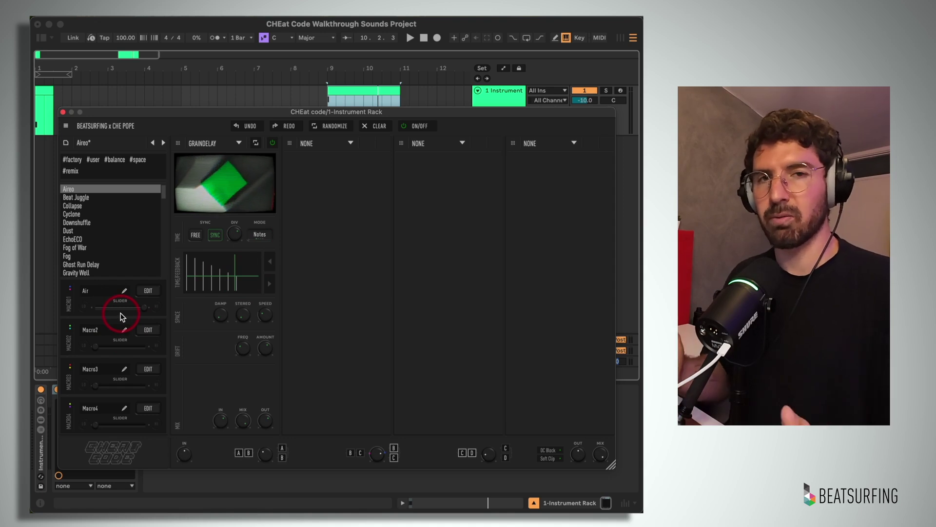
left_click(97, 295)
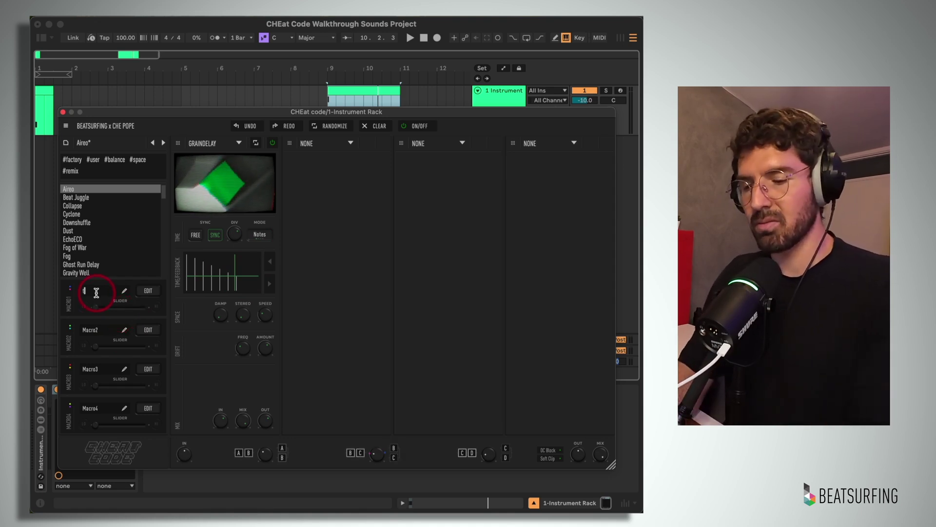
left_click(148, 293)
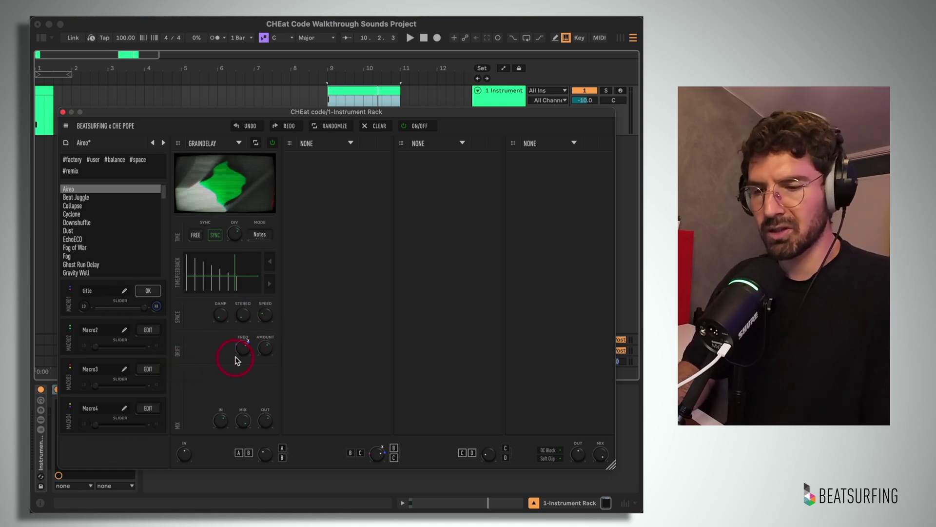
Lower Macro 1 to about 0.28, map it to Graindelay's knobs, and finish editing
left_click(84, 309)
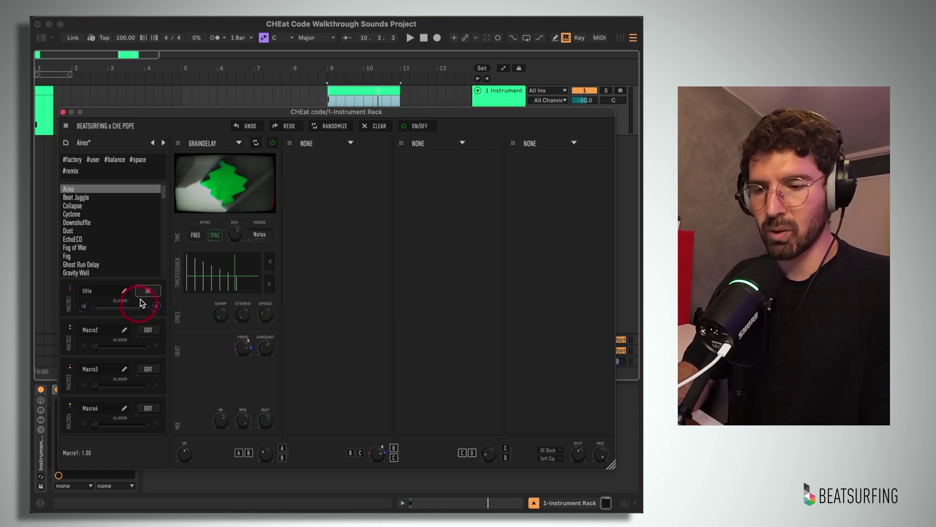
left_click_drag(146, 308, 162, 337)
left_click(244, 337)
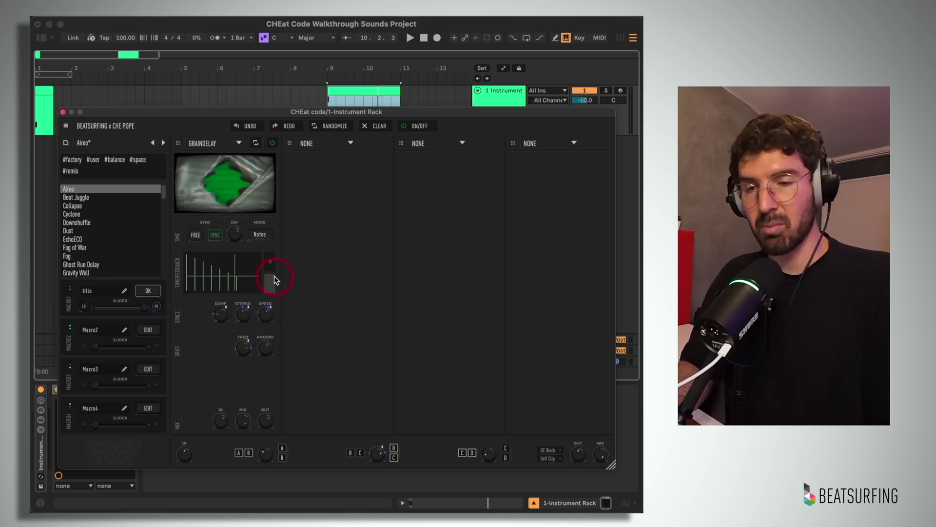
left_click(247, 392)
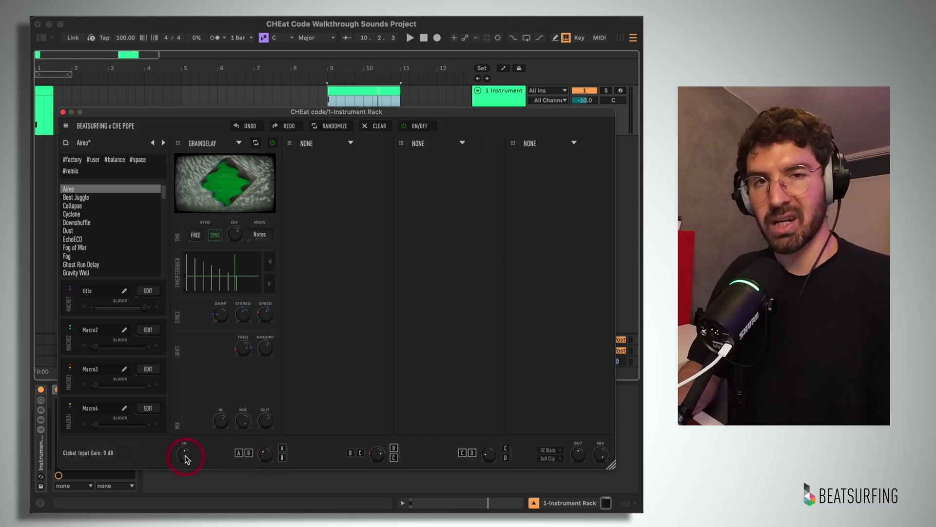
Adjust the A/B serial-parallel blend and load Downsampler into the second slot
left_click(267, 454)
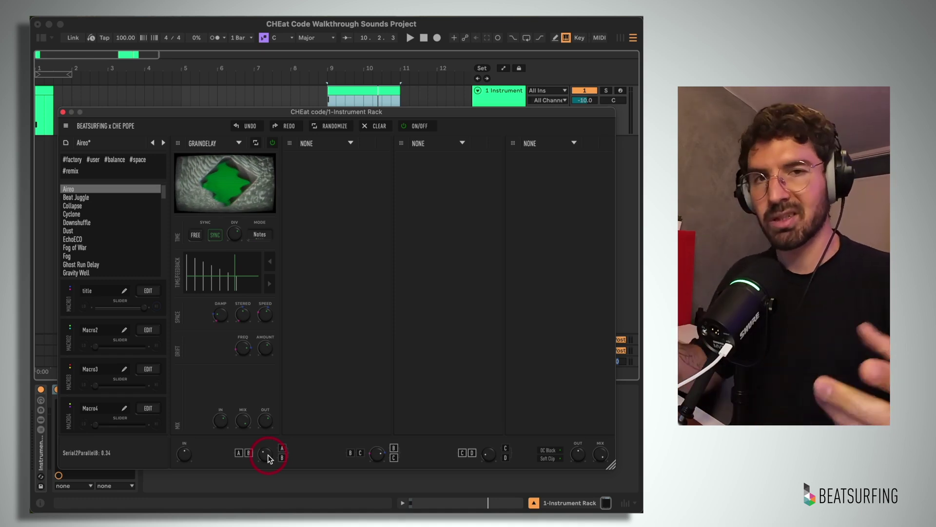
left_click(327, 142)
left_click(313, 224)
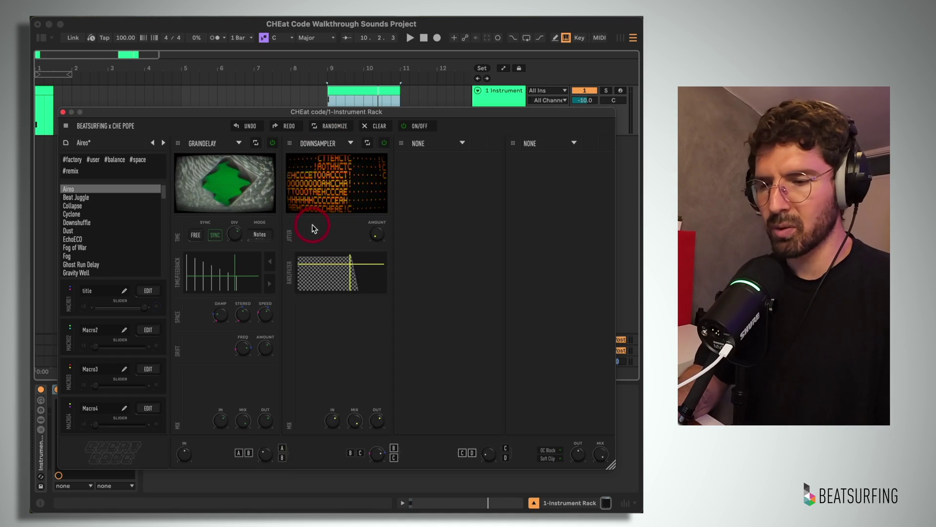
Load Sequencedelay into slot 3 and Reverb into slot 4, with the A/B blend at 0.24
left_click(439, 143)
left_click(419, 312)
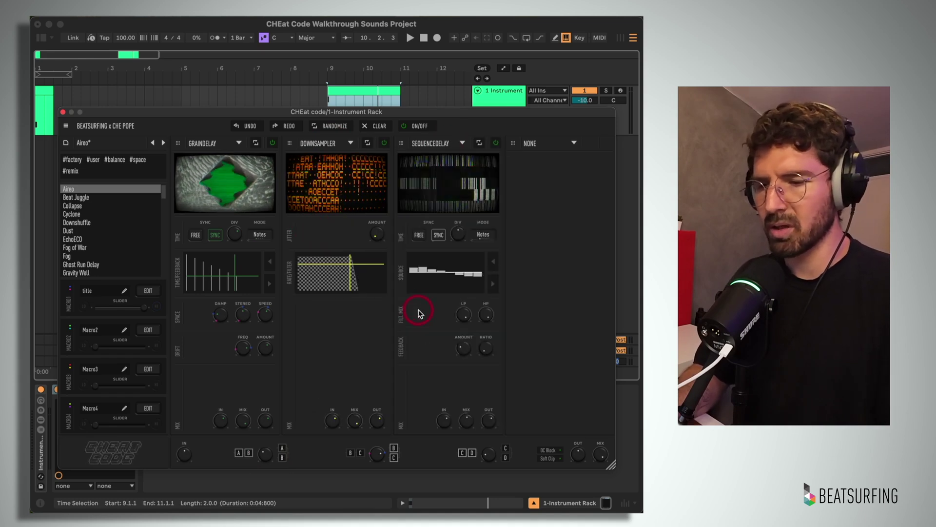
mouse_move(265, 452)
left_mouse_down()
mouse_move(265, 439)
mouse_move(261, 464)
left_mouse_up()
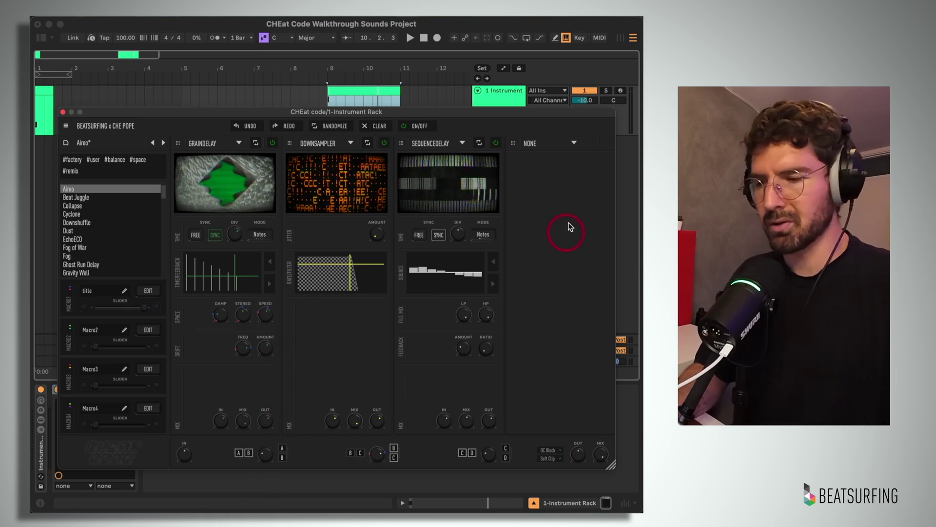
left_click(264, 456)
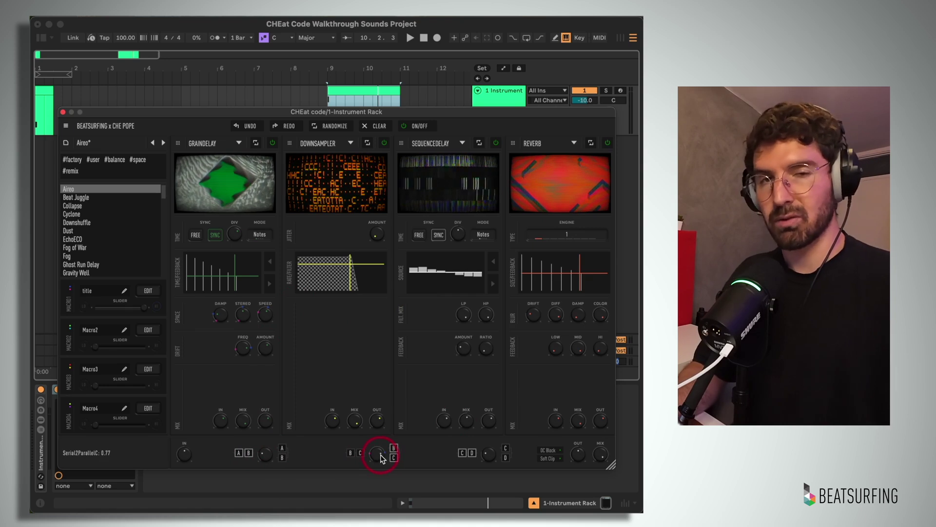